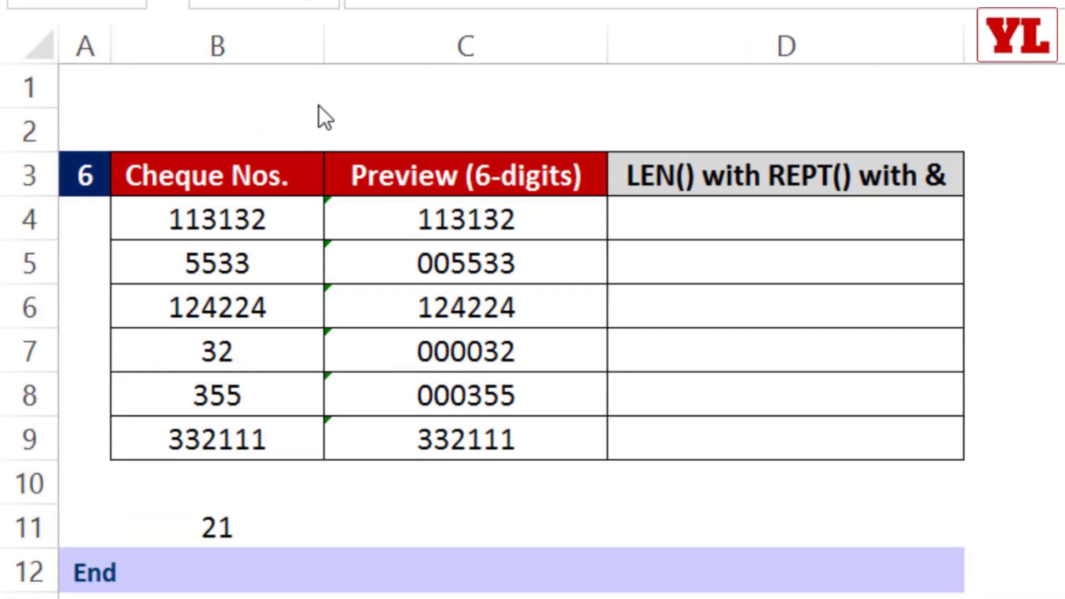
- Enter 000021 in cell B11 as a test entry
drag(264, 219, 253, 437)
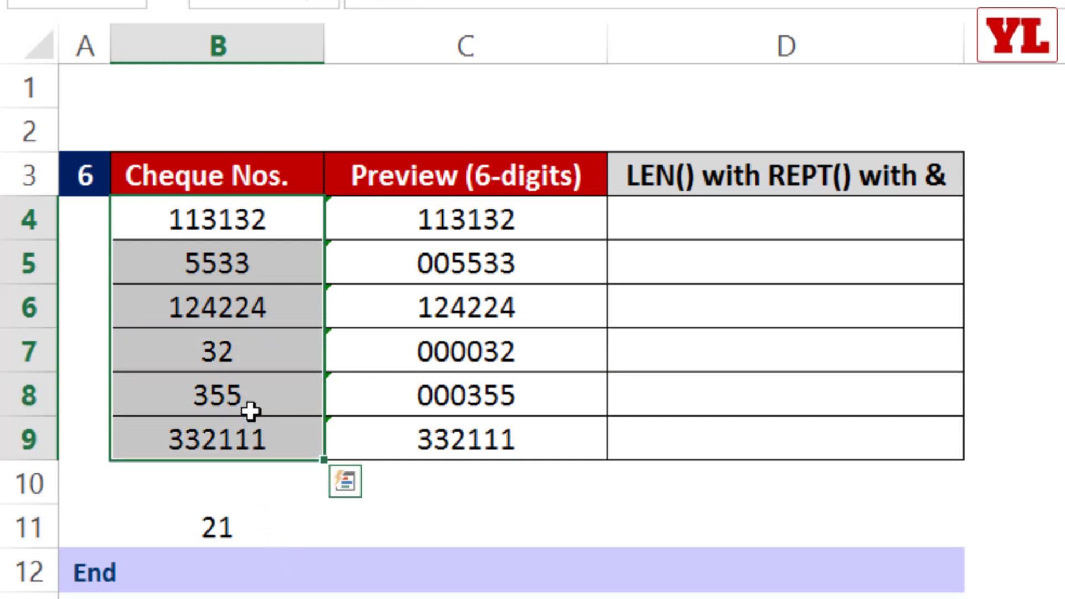
click(256, 528)
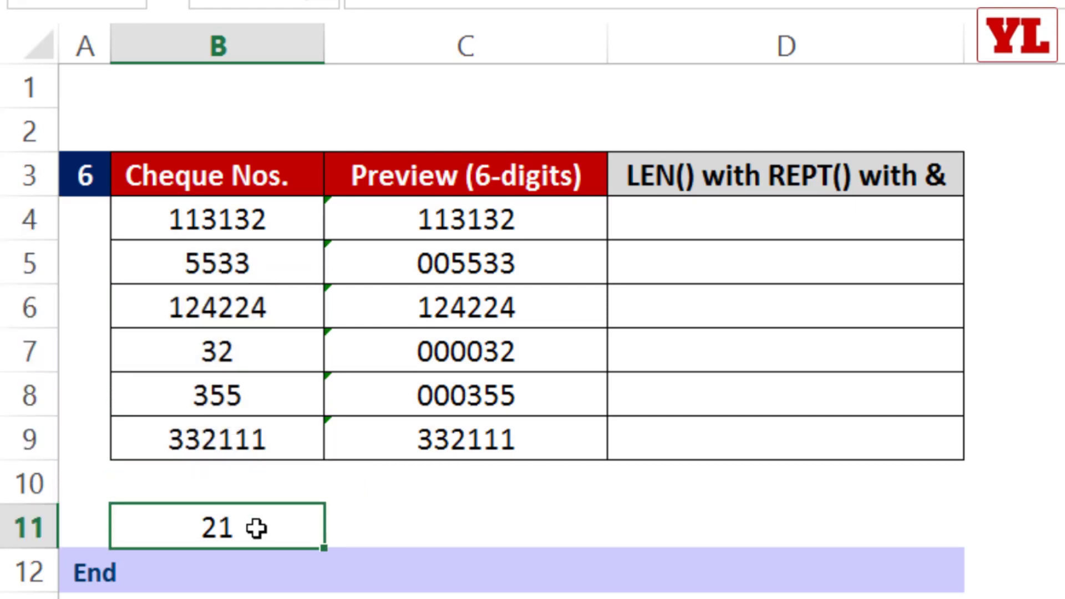
text(000)
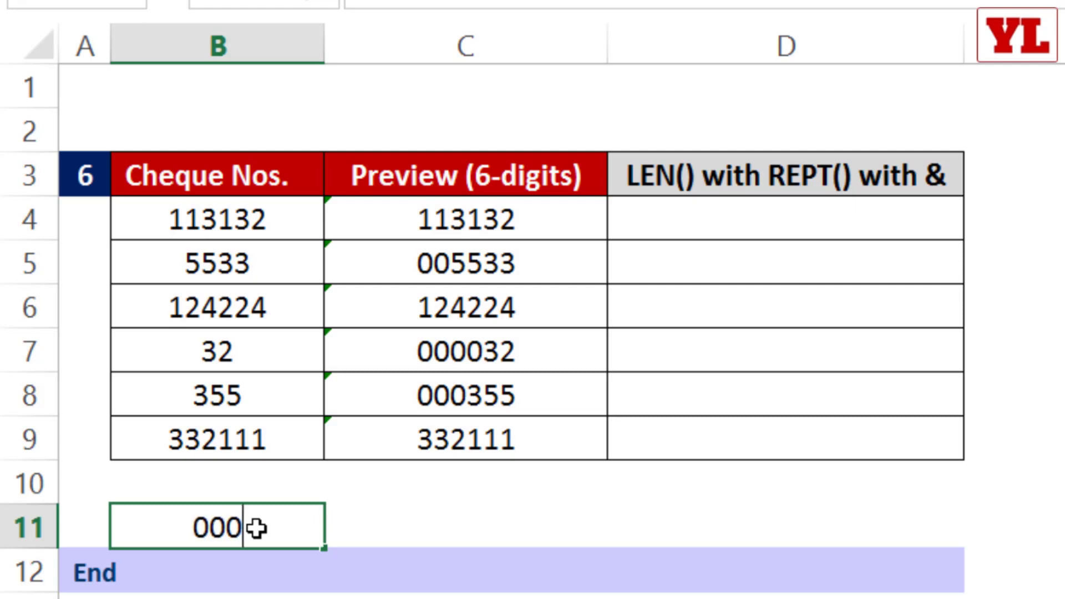
text(0)
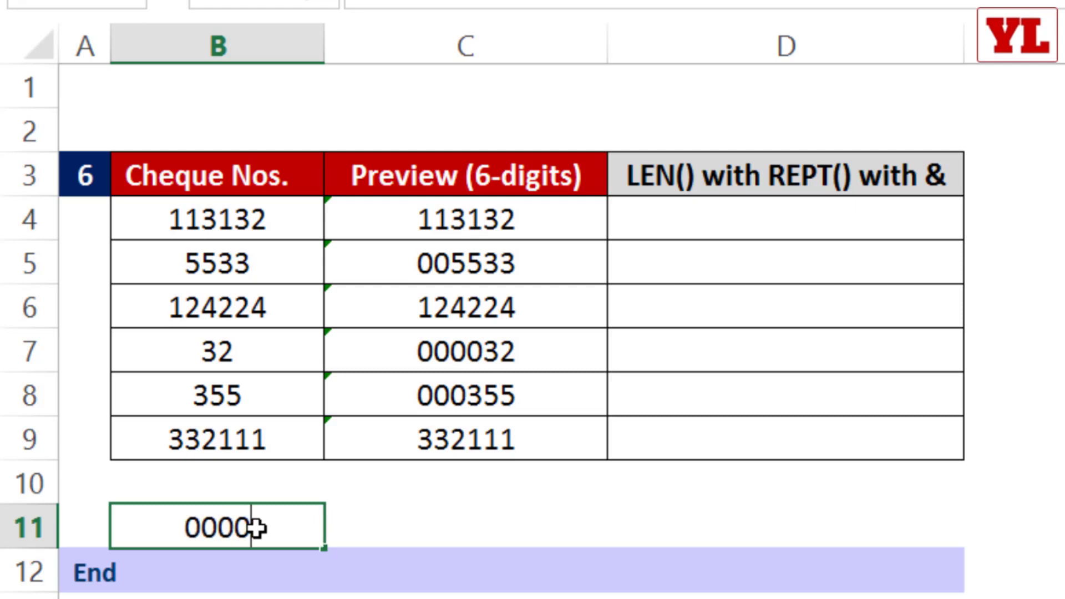
text(2)
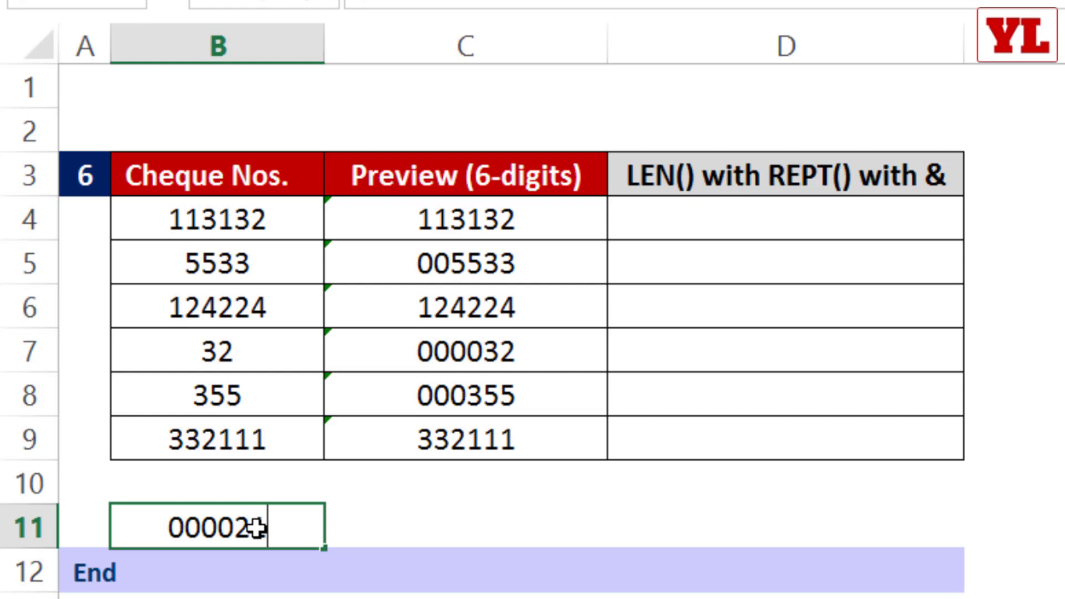
text(1)
key(Return)
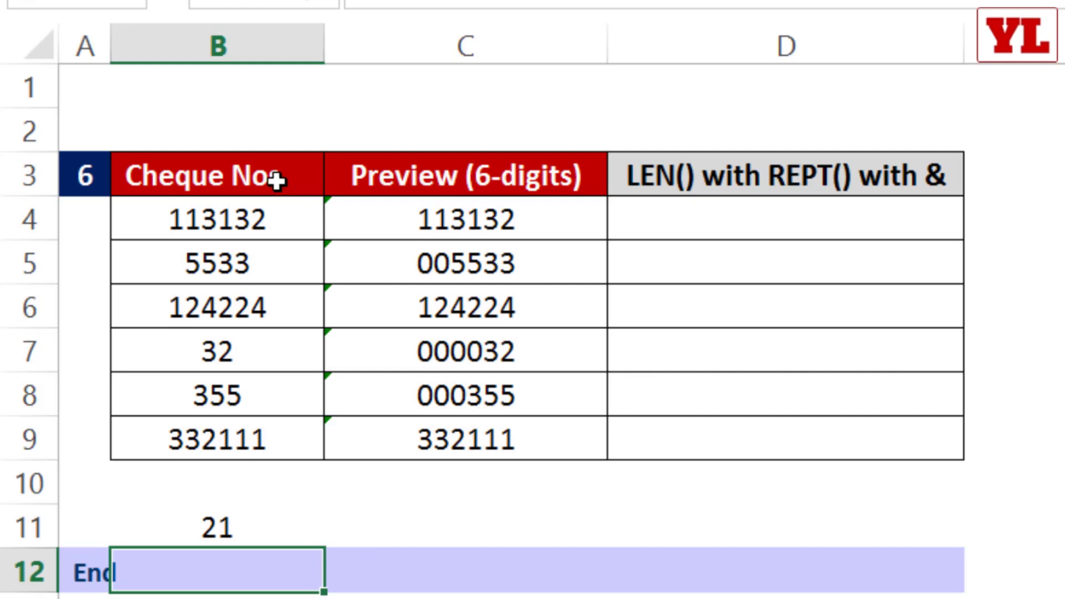
- Enter '000032 as text in D7, then clear it again
drag(245, 210, 255, 443)
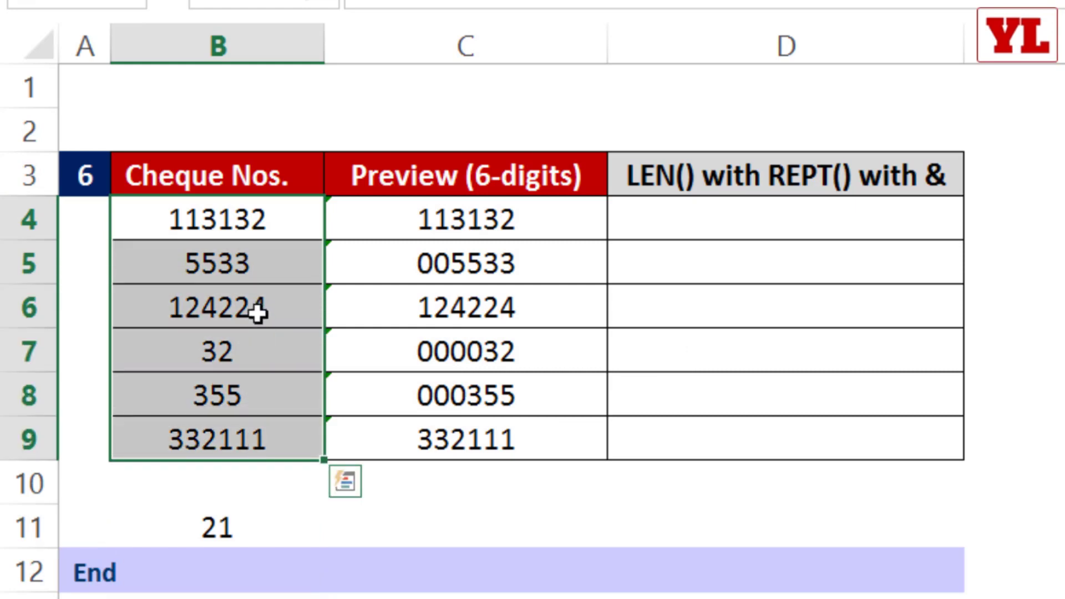
click(679, 355)
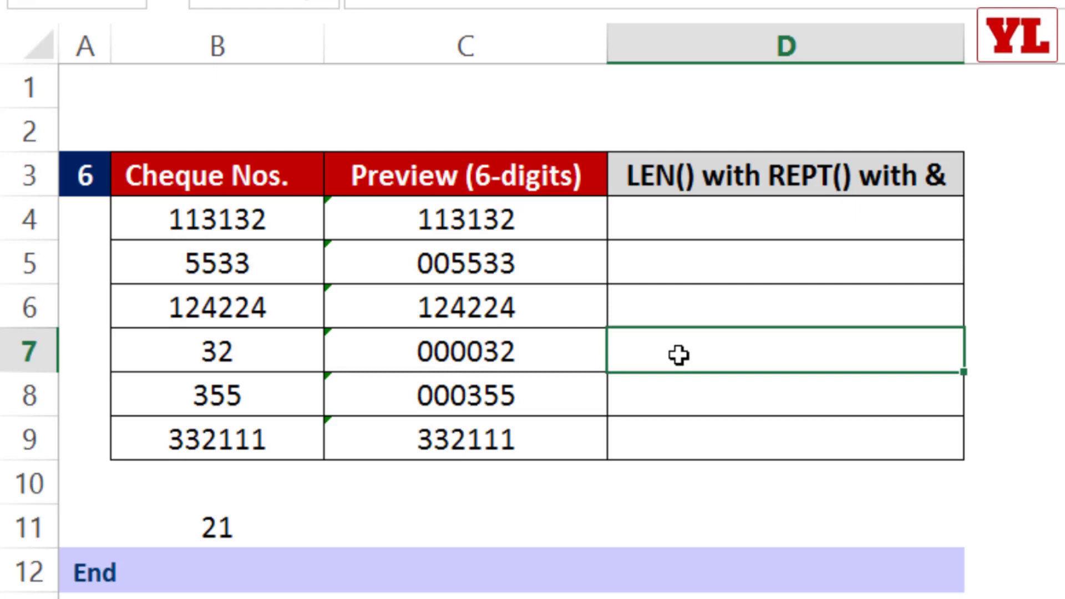
text('00)
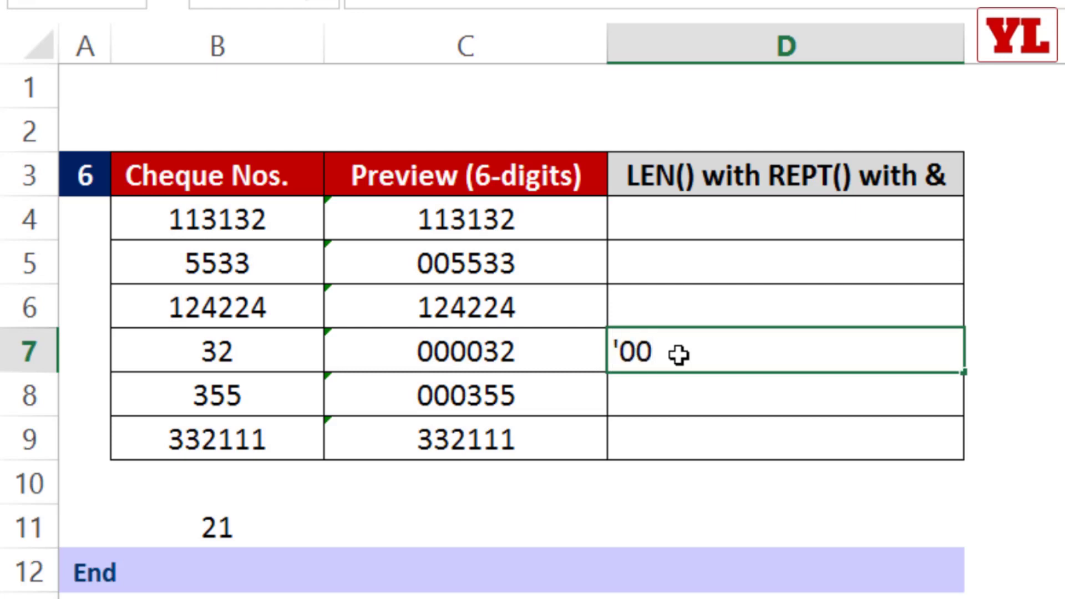
text(0032)
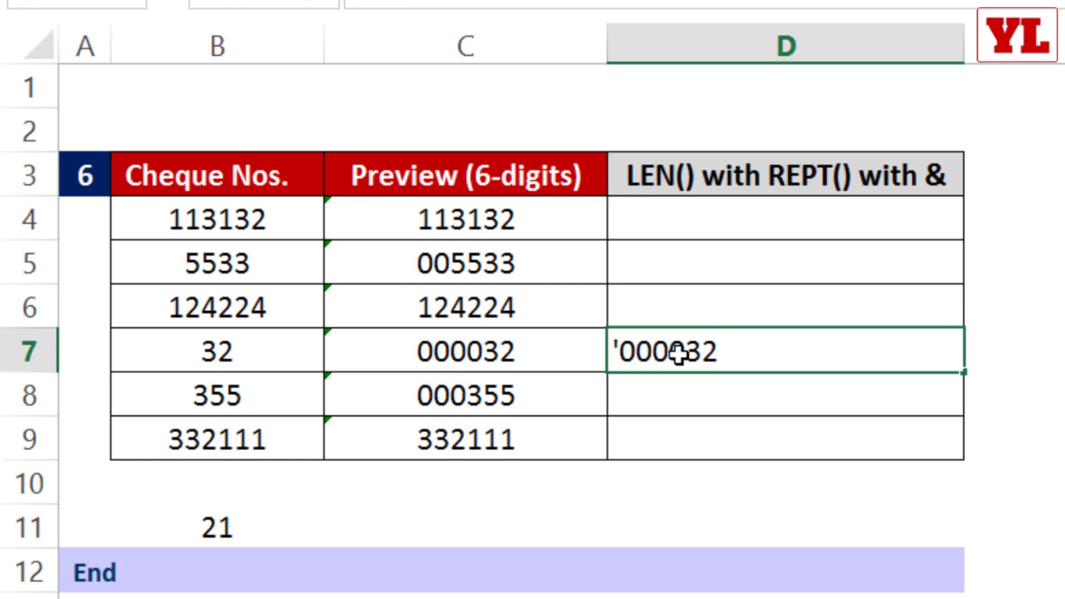
key(Return)
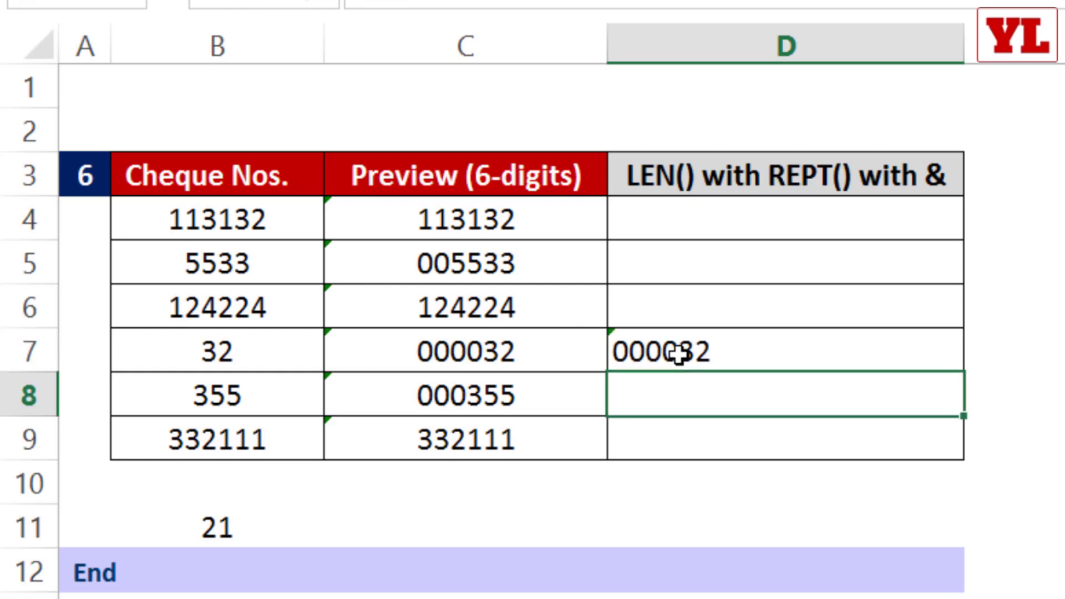
click(679, 356)
key(Delete)
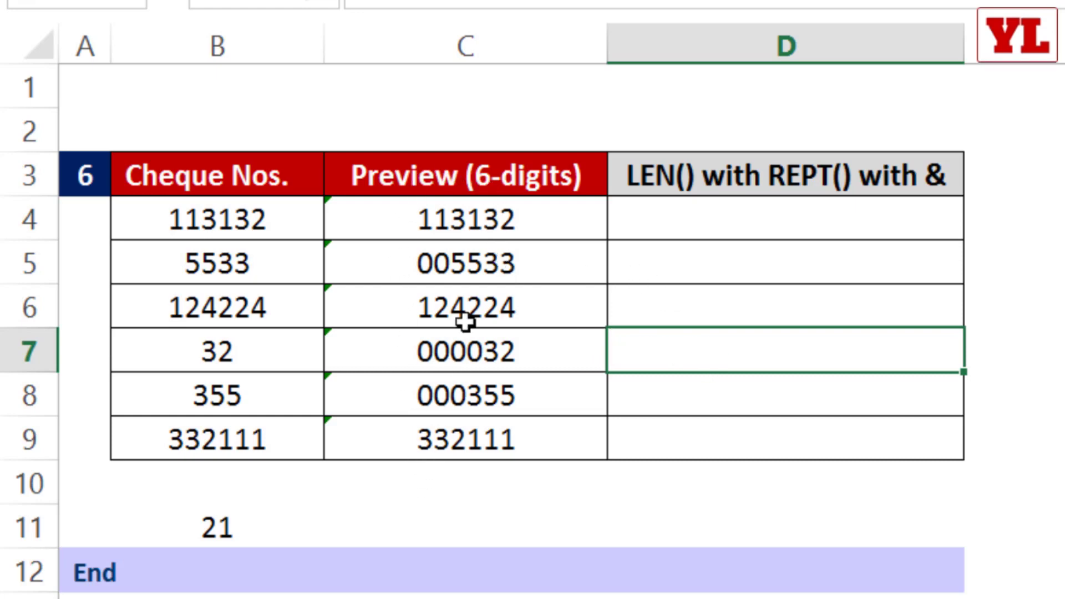
- Copy the cheque numbers in B4 and B5
click(726, 226)
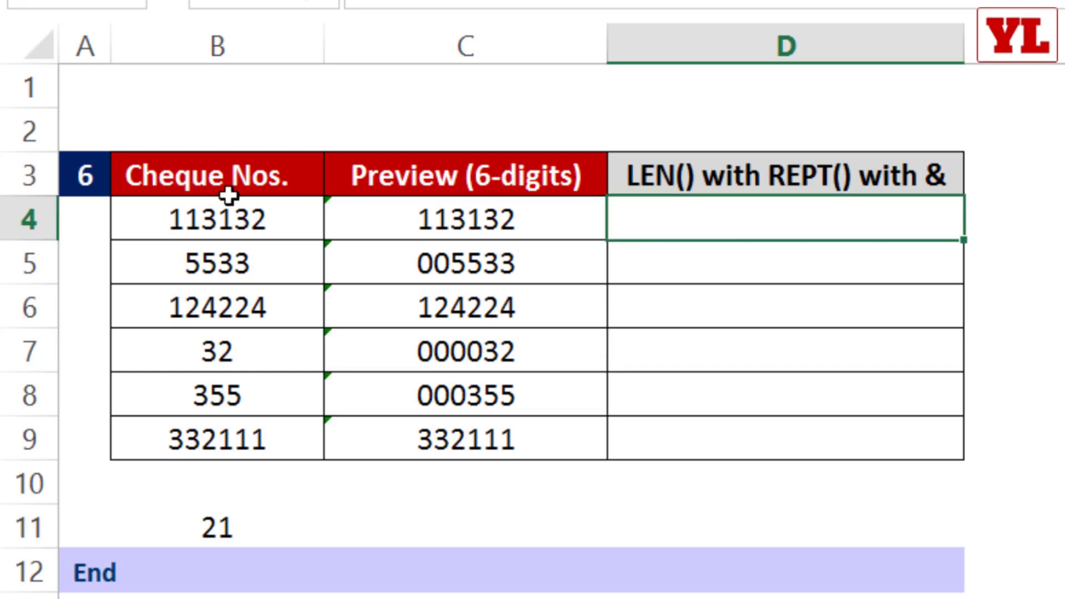
click(201, 221)
key(ctrl+c)
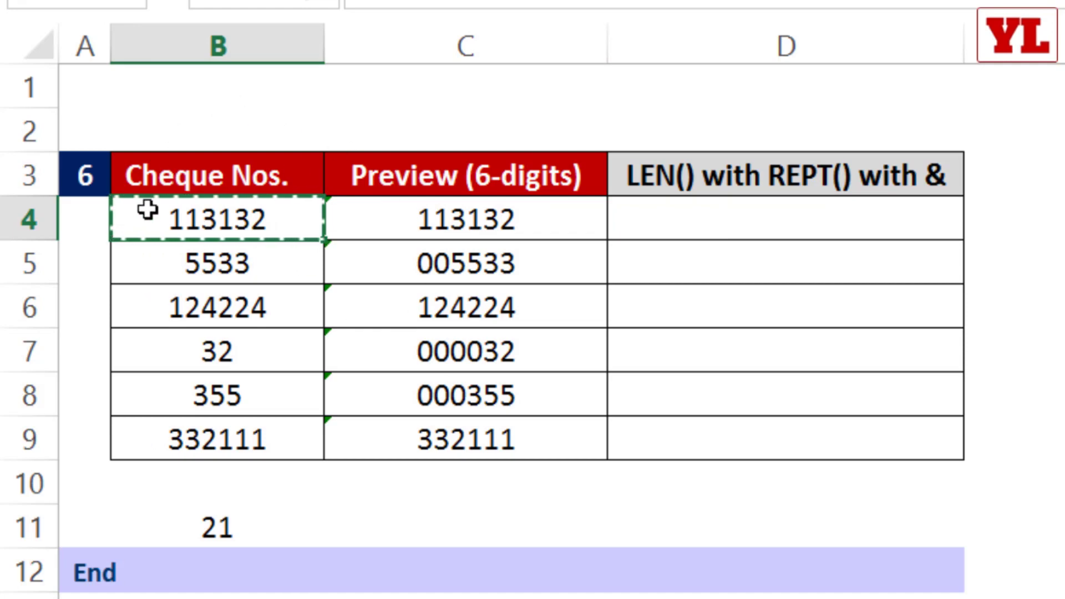
click(228, 261)
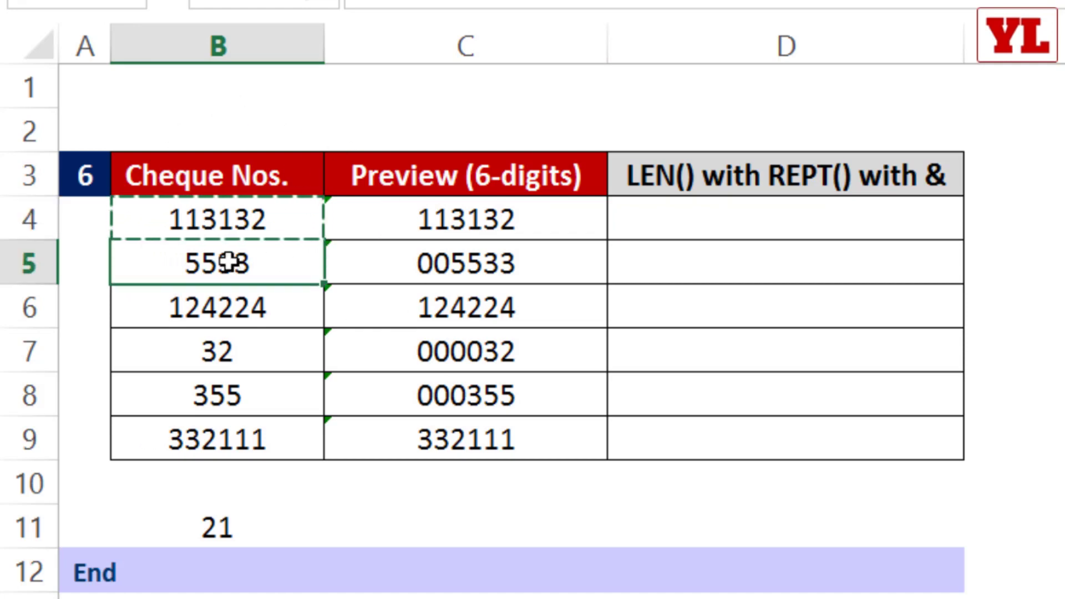
key(ctrl+c)
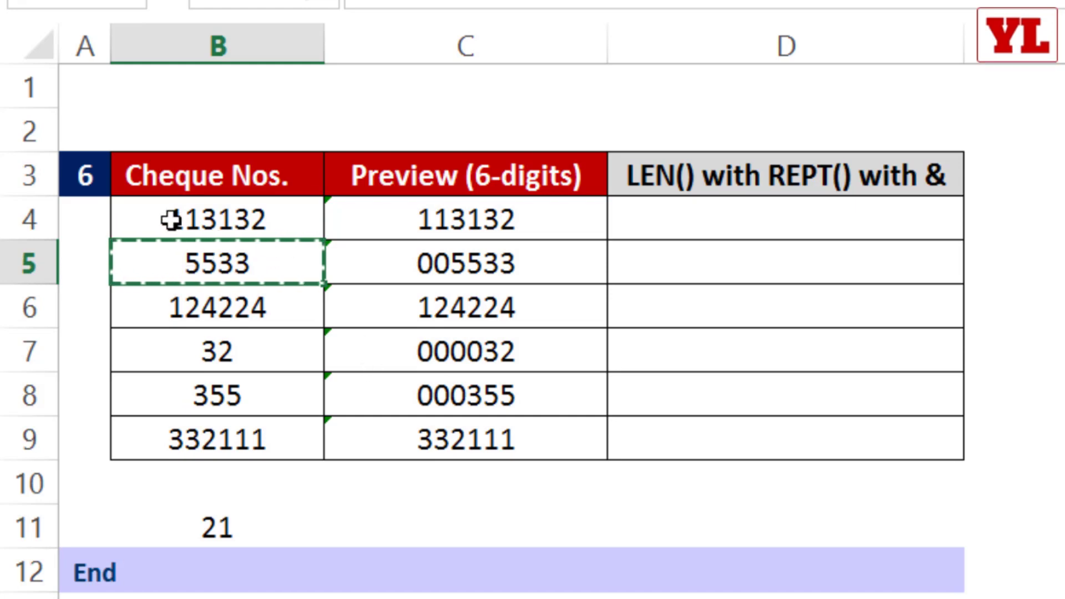
- Enter =LEN(B4) in D4 and fill it to D9, giving 6, 4, 6, 2, 3, 6
click(690, 226)
text(=)
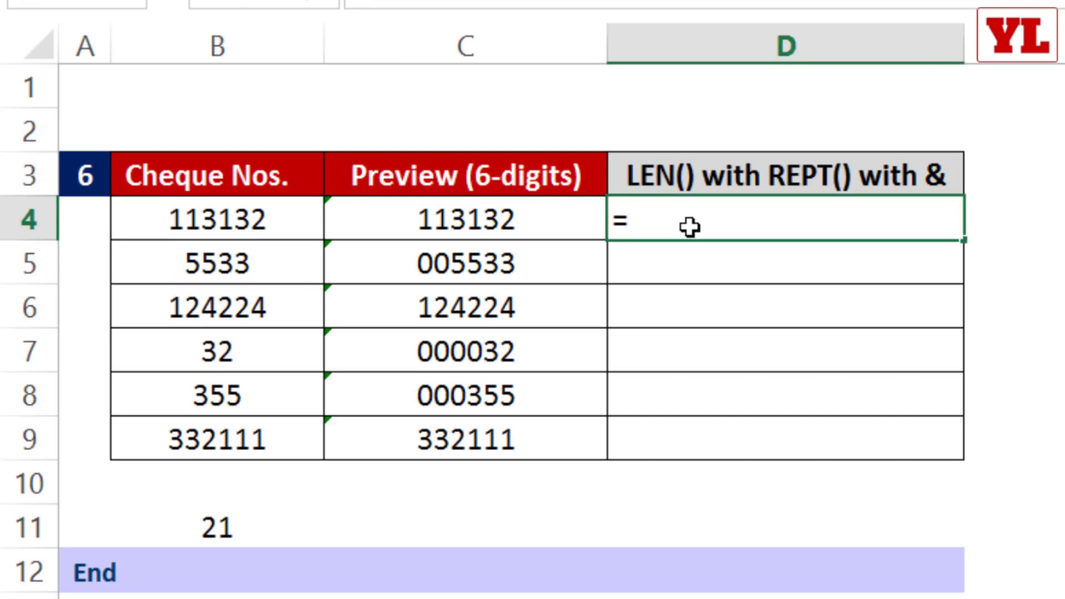
text(LEN()
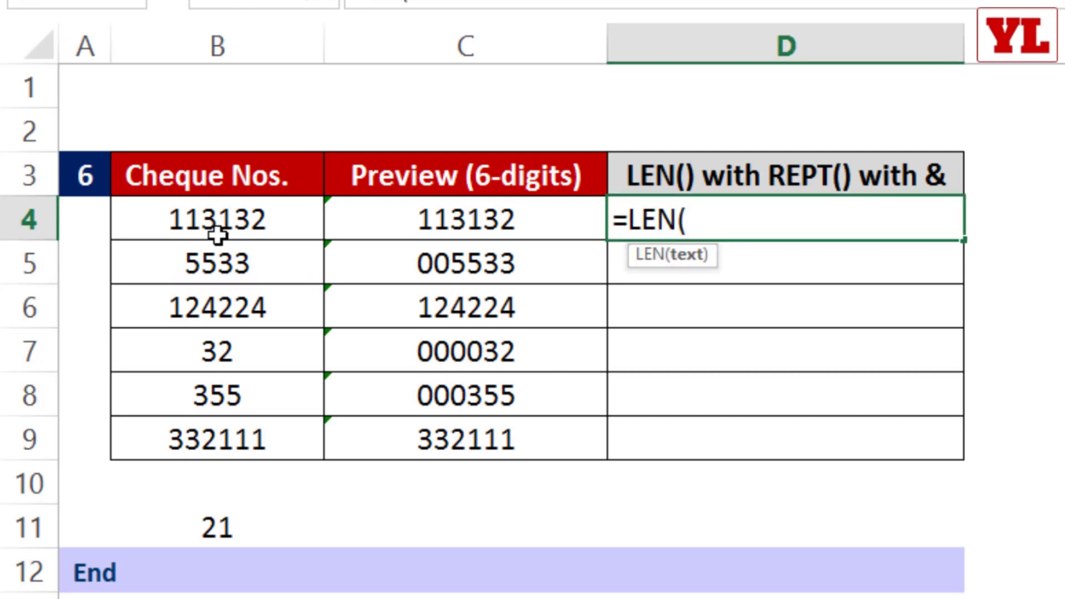
click(216, 226)
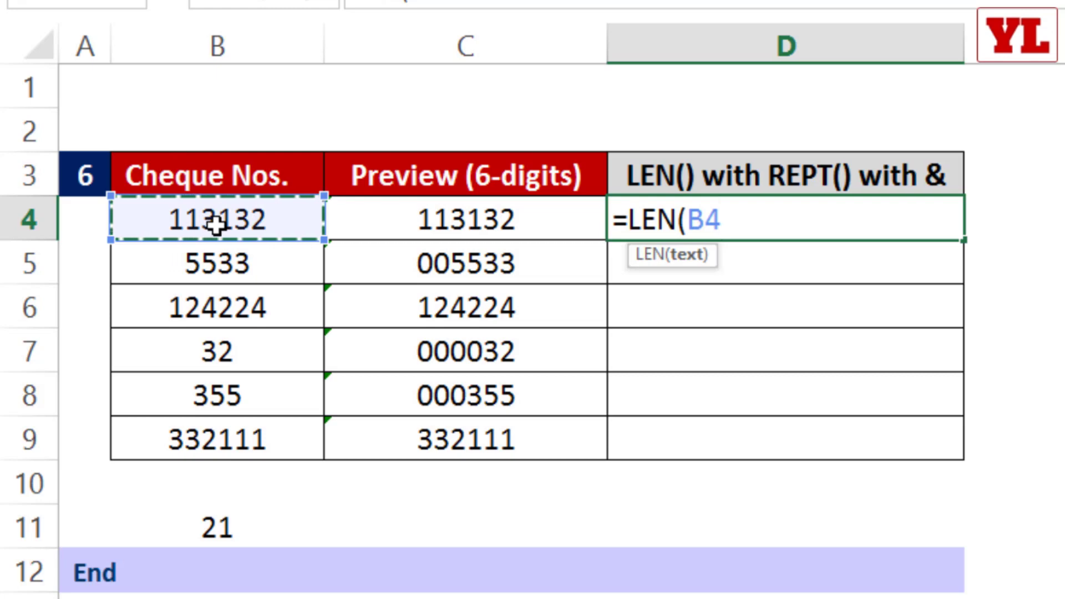
text())
key(Return)
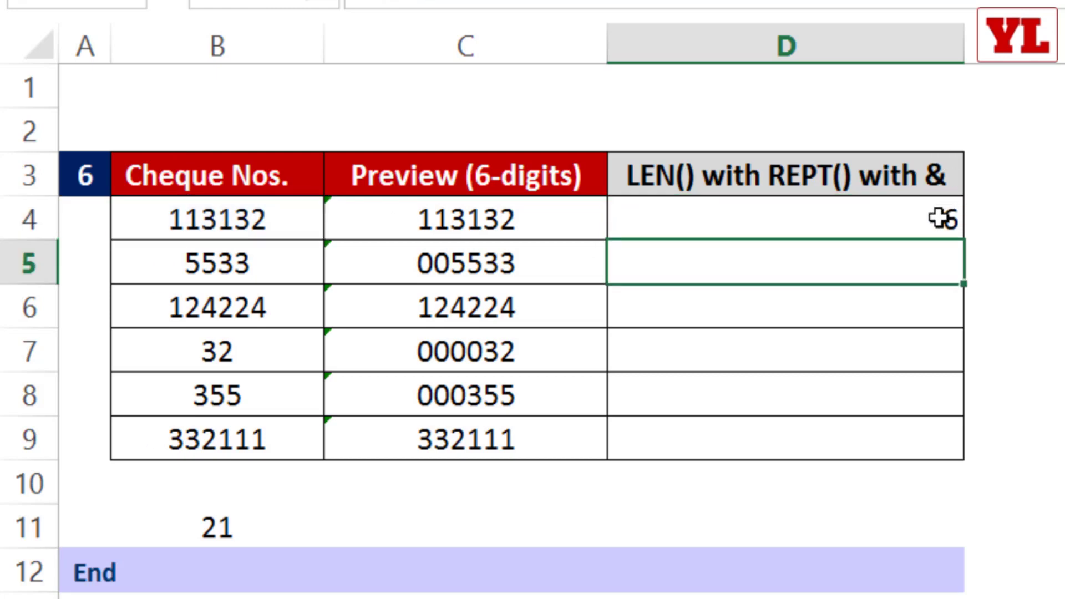
click(943, 220)
double_click(963, 242)
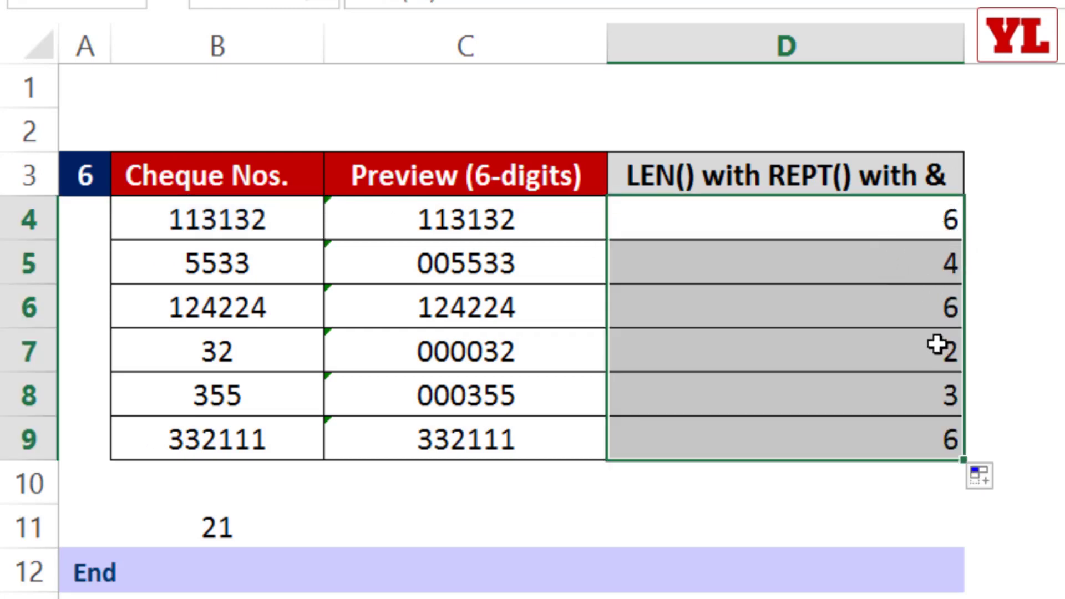
double_click(906, 220)
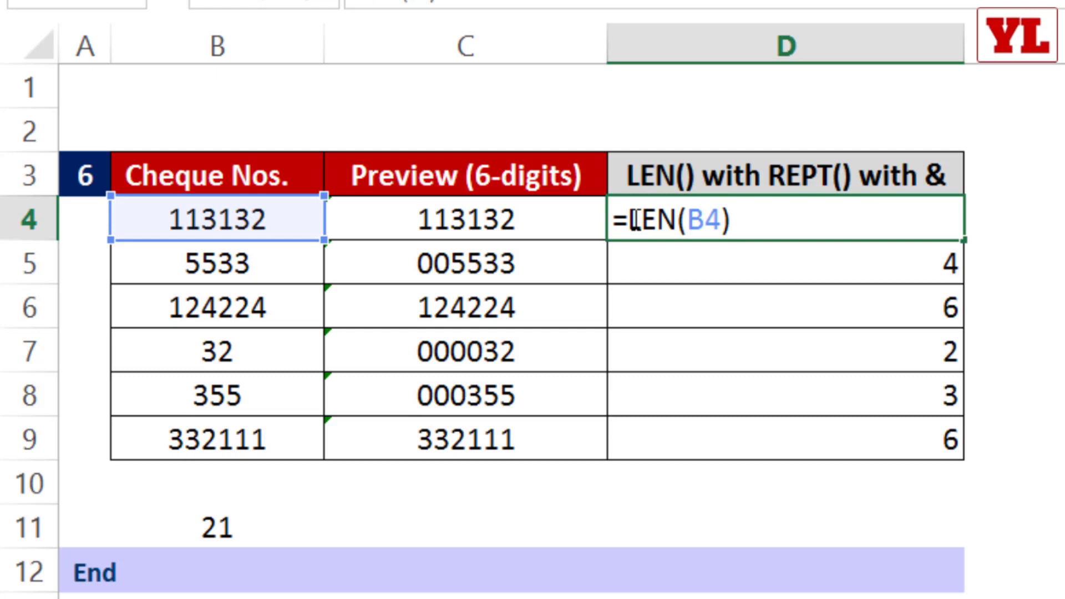
- Change D4 to =6-LEN(B4) and fill it to D9, giving 0, 2, 0, 4, 3, 0
click(634, 219)
text(6-)
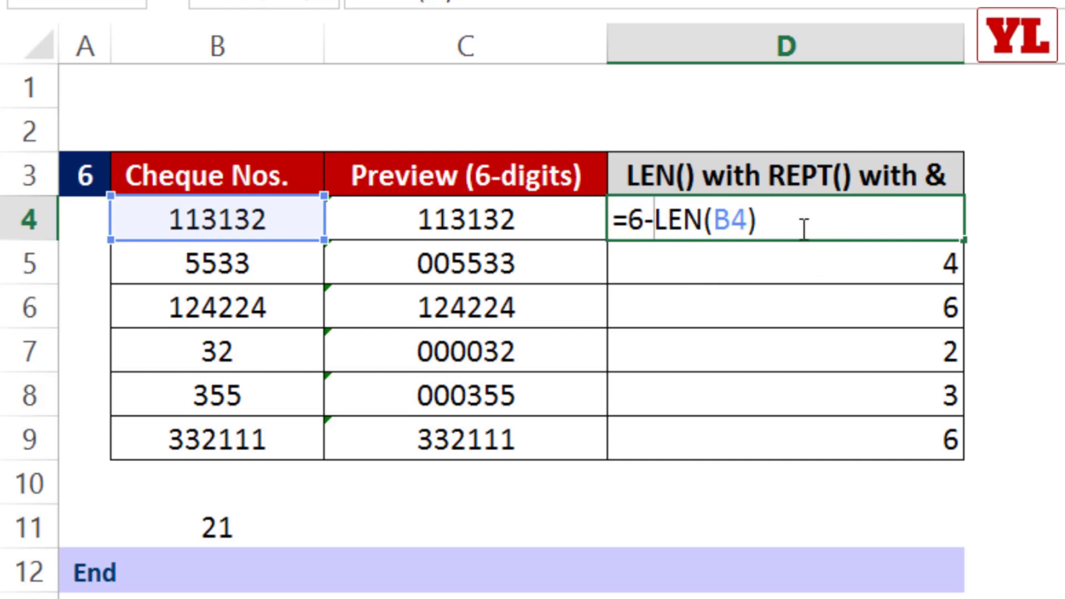
key(Return)
click(901, 219)
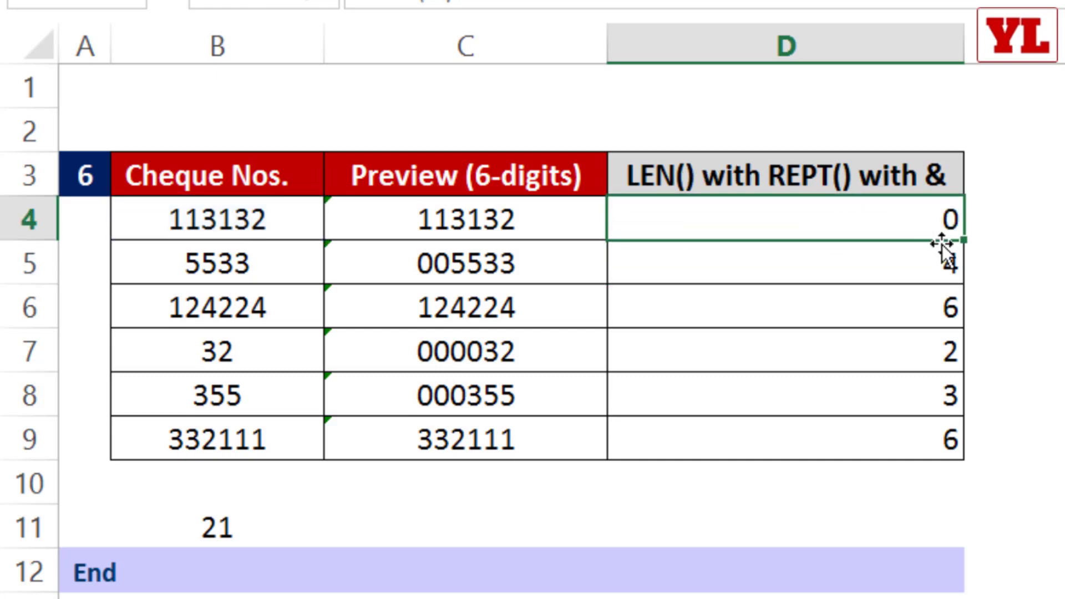
double_click(966, 240)
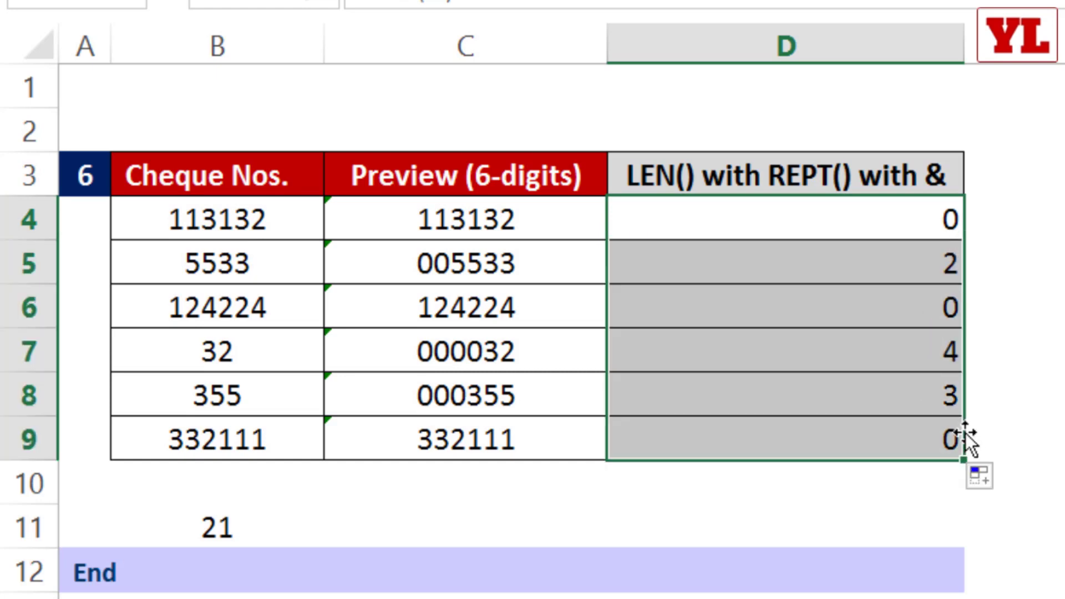
click(908, 402)
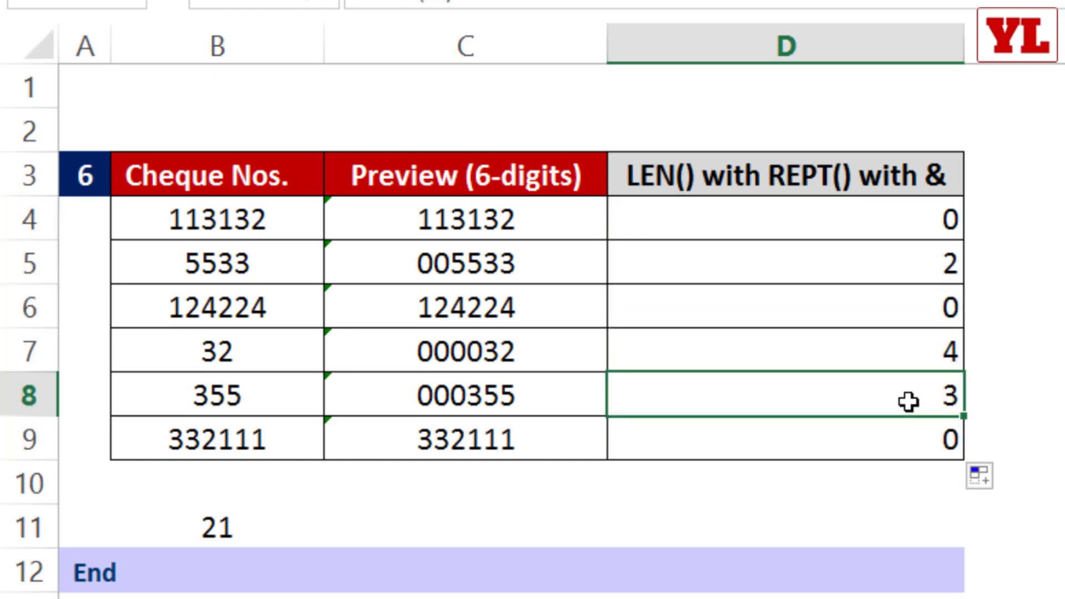
click(229, 401)
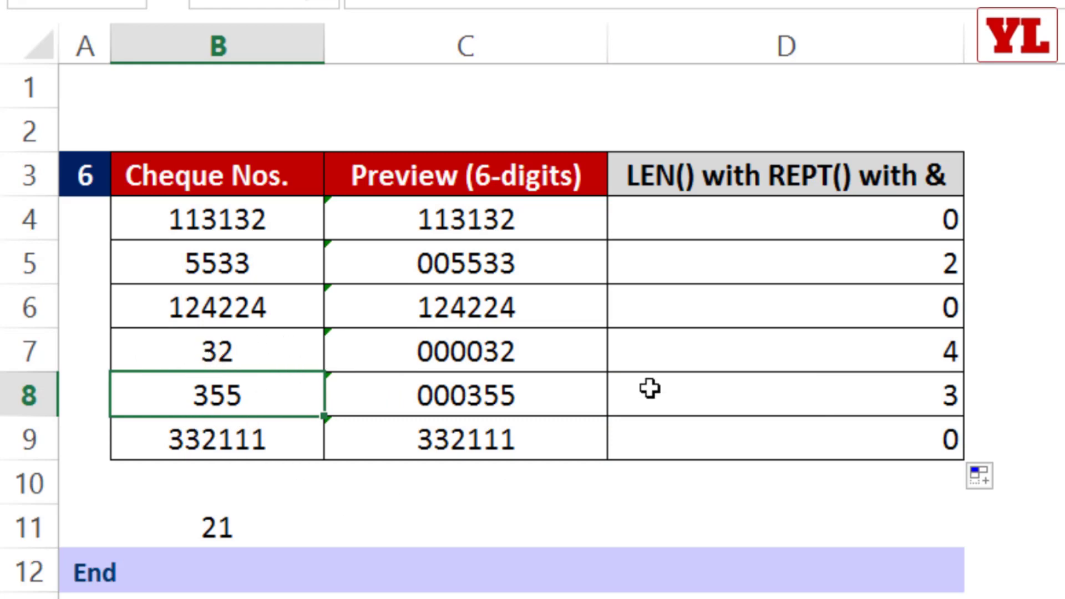
- Delete the 6-LEN(B4) expression from D4, leaving only the equals sign
double_click(820, 220)
drag(629, 220, 848, 222)
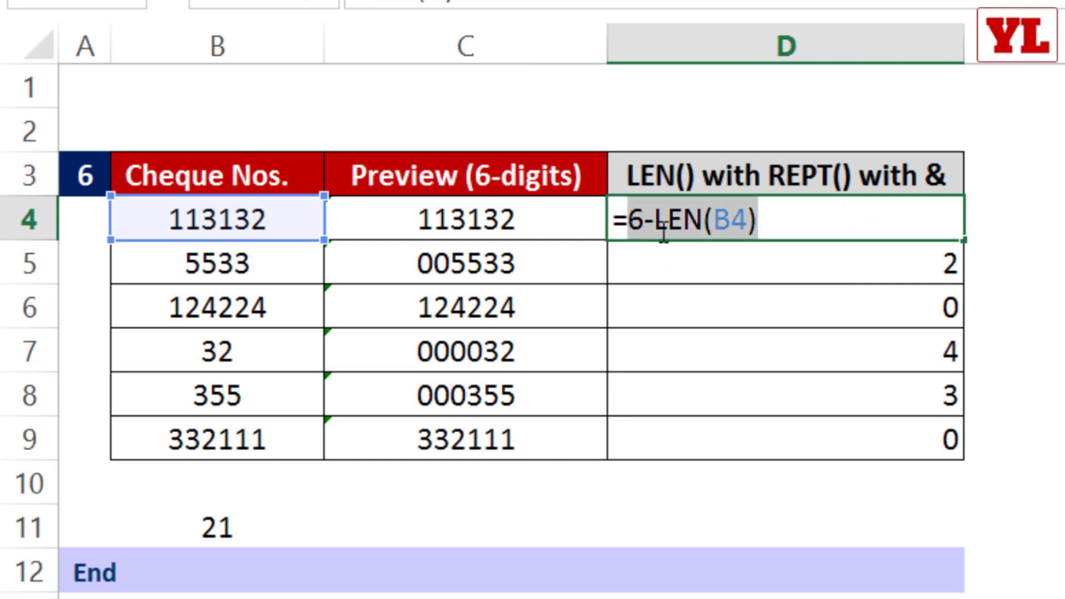
click(631, 221)
drag(630, 221, 809, 211)
key(BackSpace)
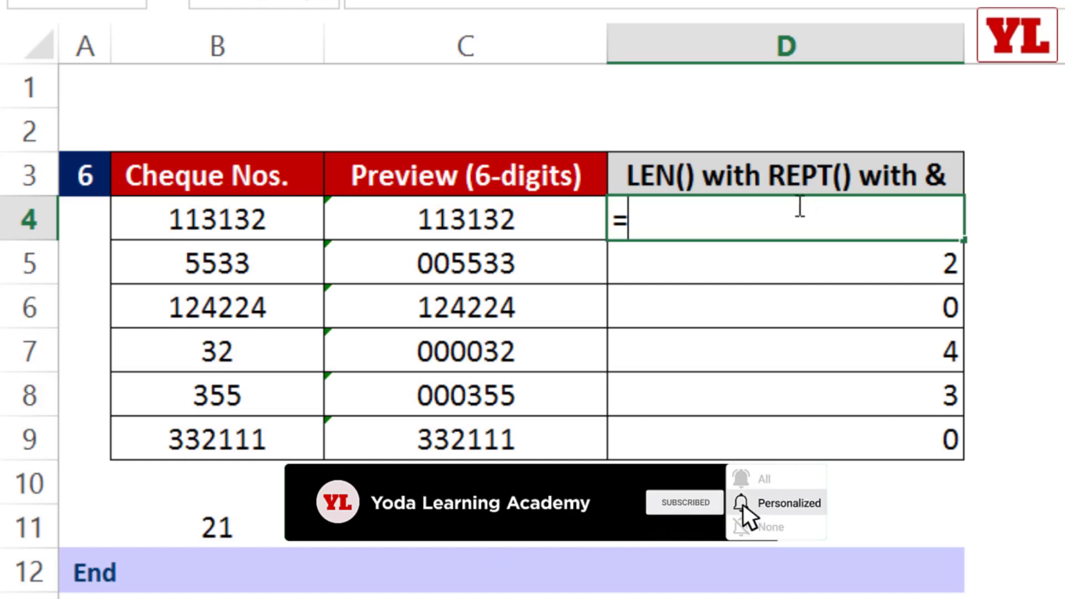
- Build =REPT("0",6-LEN(B4)) in D4 and commit it
text(rept)
key(Tab)
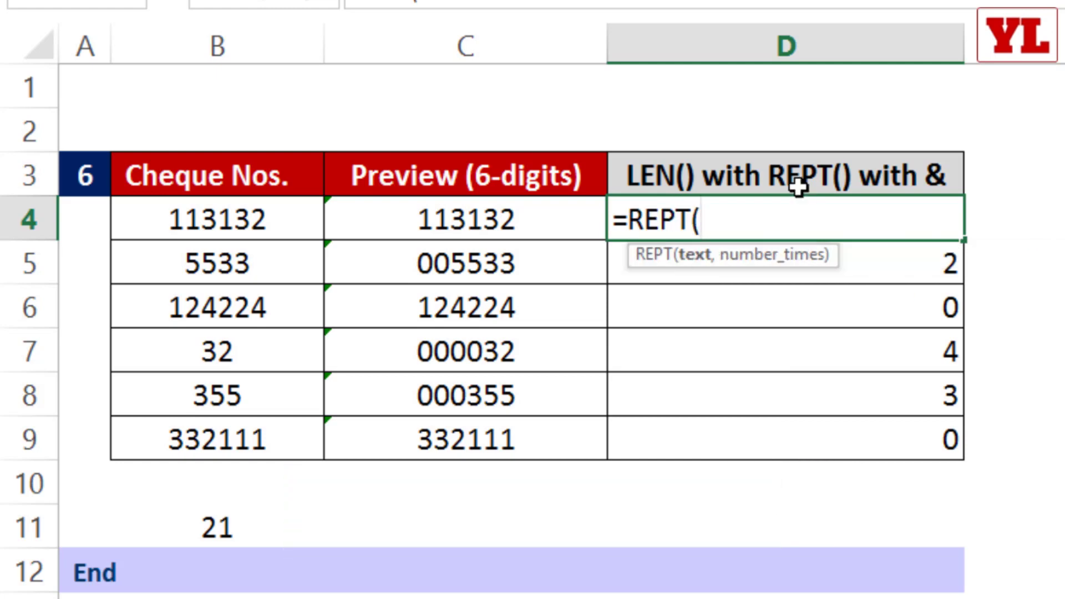
text("0",)
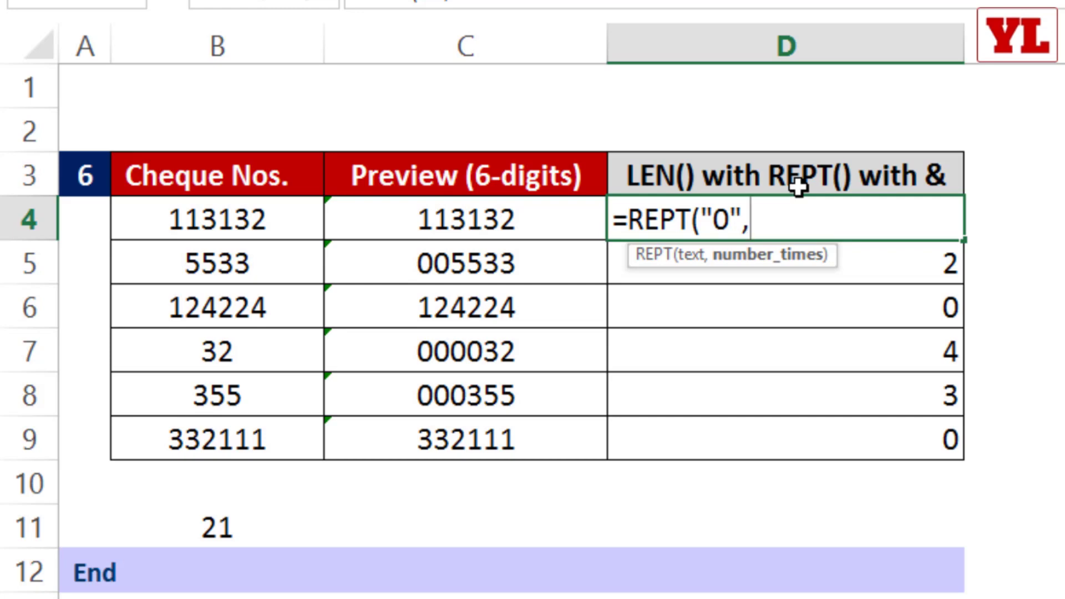
text(5)
key(BackSpace)
text(1)
key(BackSpace)
text(0)
key(BackSpace)
text(6-LEN(B4))
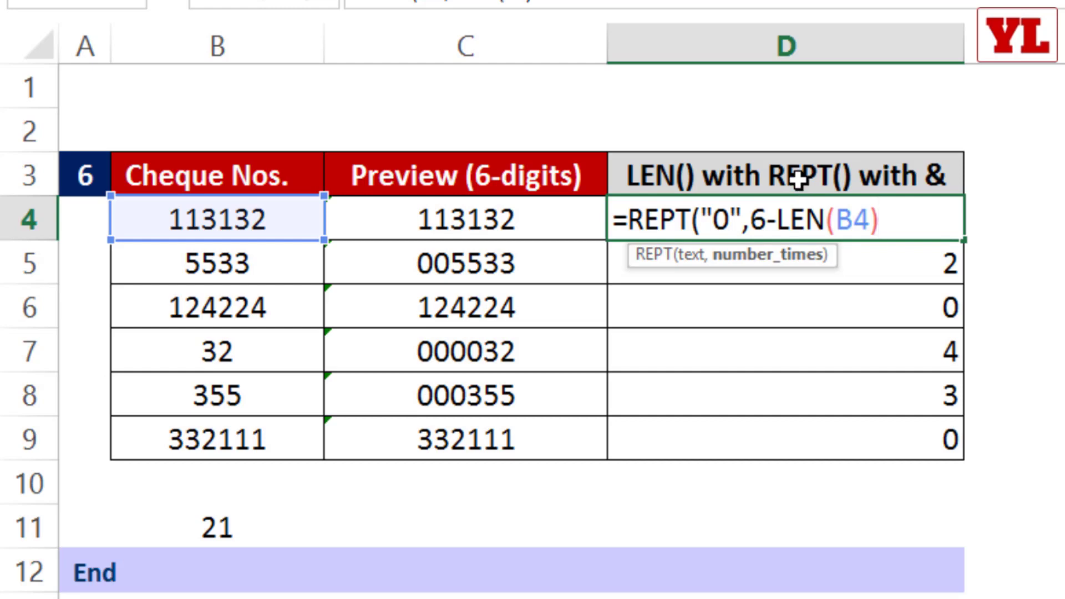
text())
key(Return)
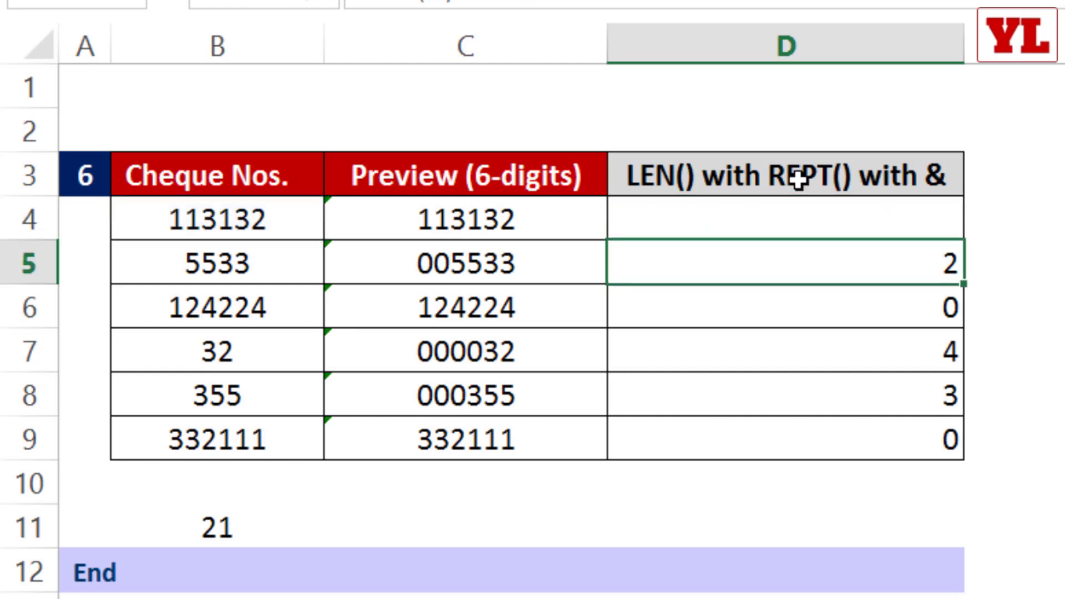
- Fill the REPT formula from D4 to D9, producing blank, 00, blank, 0000, 000, blank
click(935, 221)
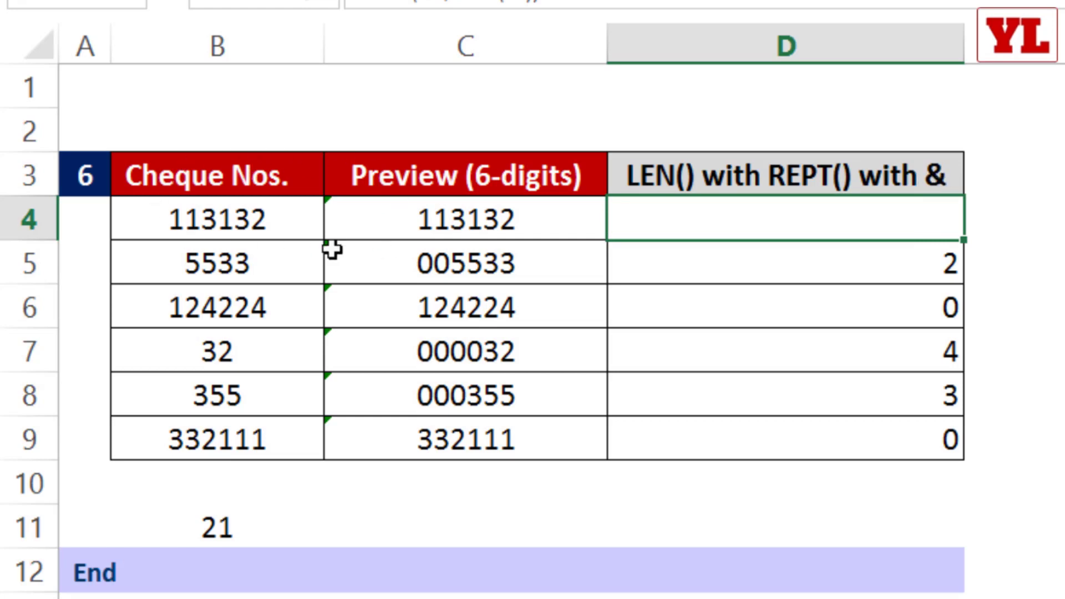
double_click(964, 240)
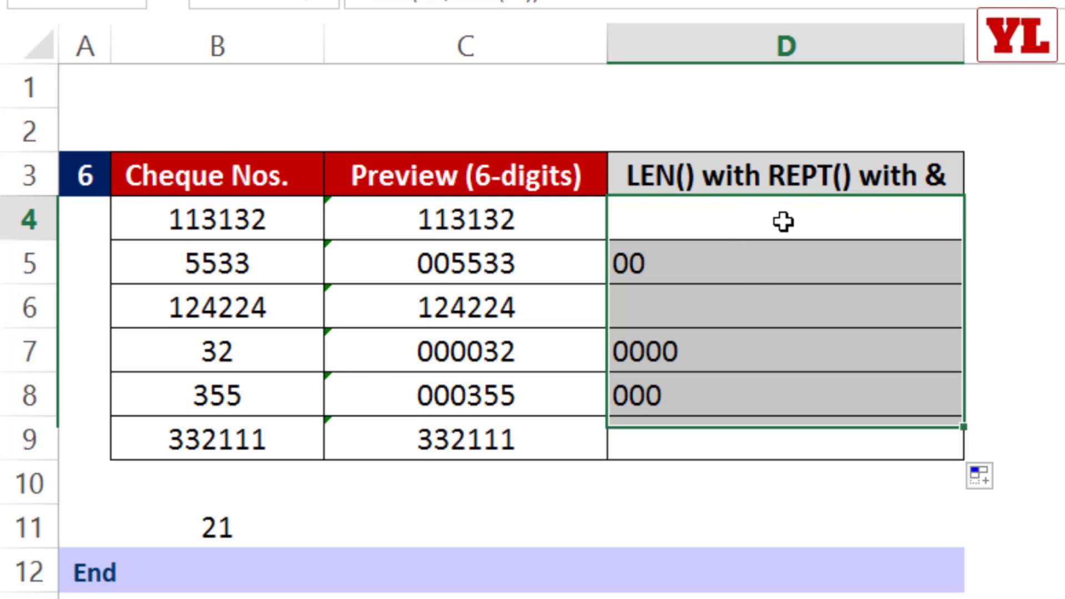
double_click(783, 221)
drag(889, 222, 645, 225)
- Append &B4 to D4's formula and fill to D9, showing 113132 through 332111
click(926, 220)
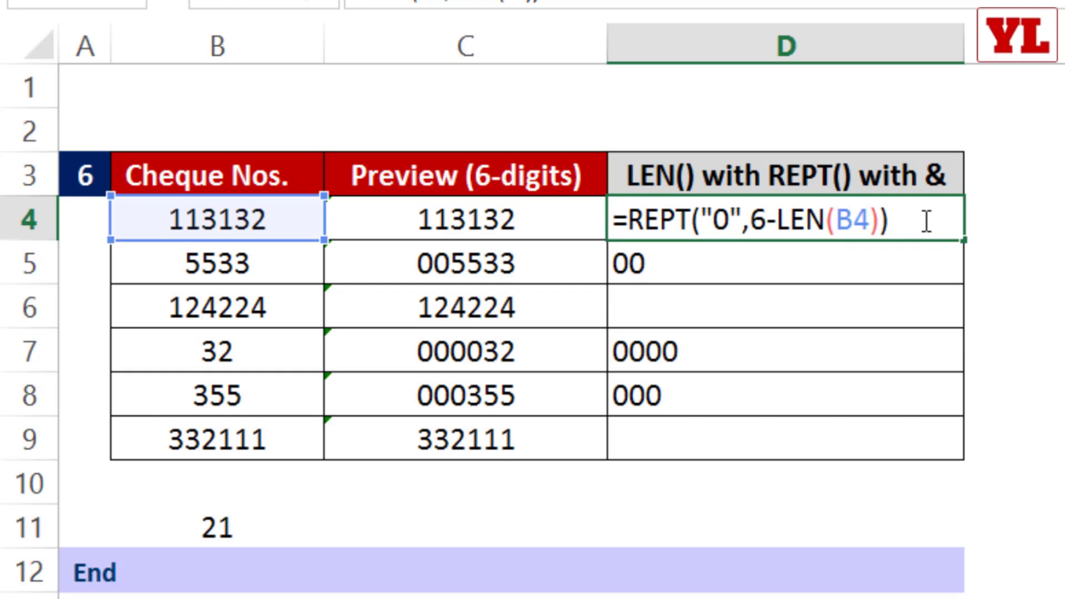
text(&)
click(212, 210)
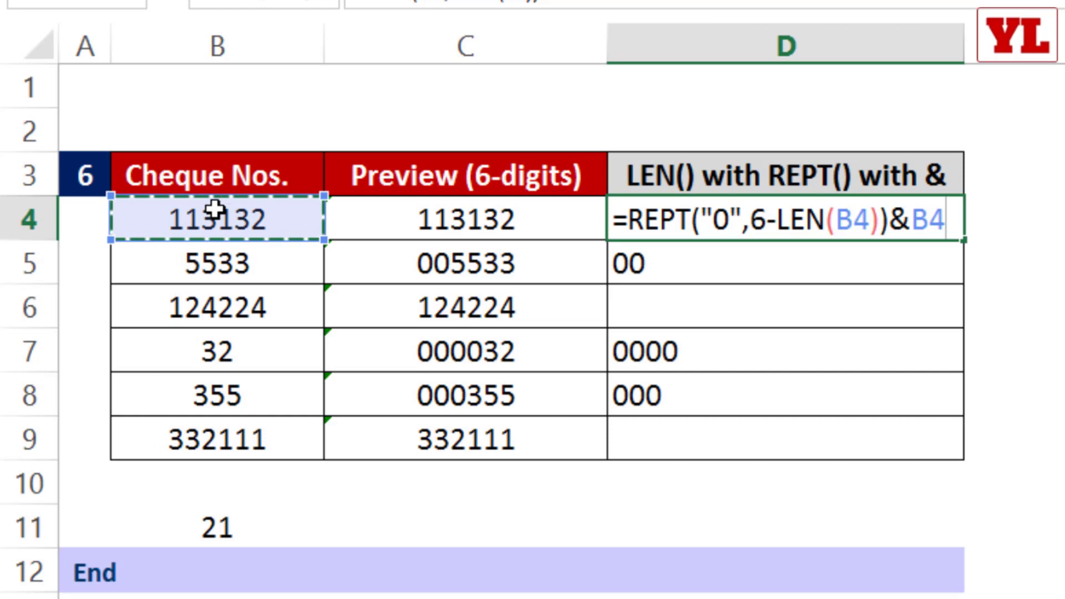
key(Return)
click(882, 219)
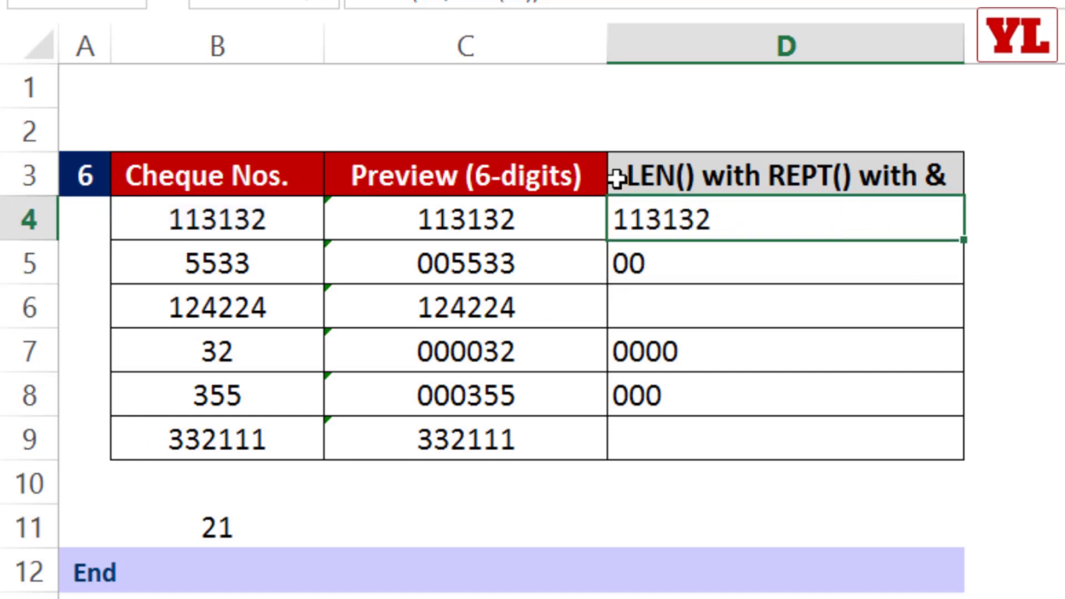
double_click(961, 240)
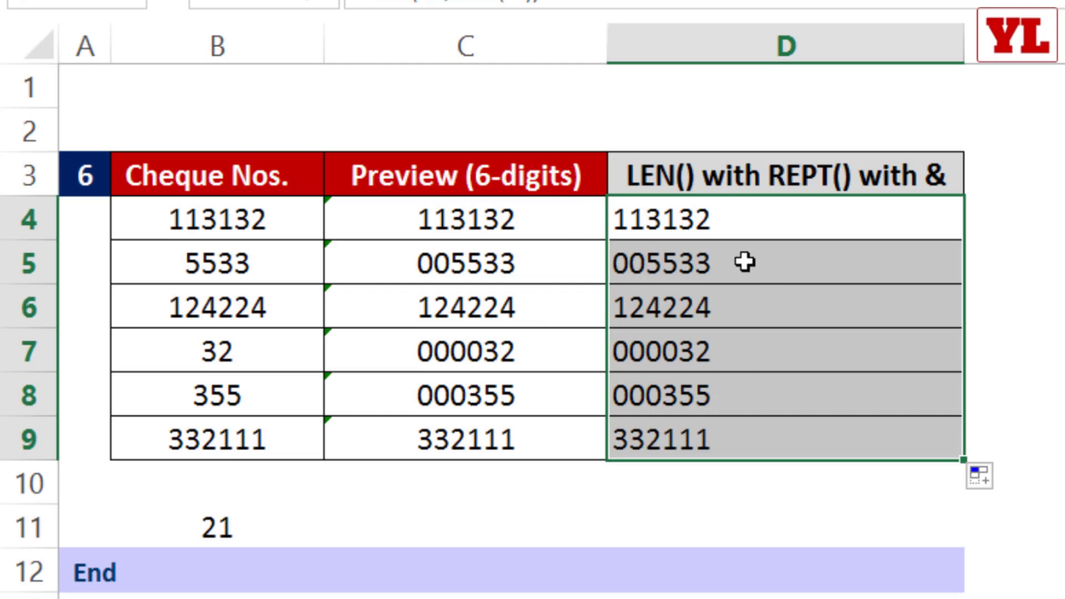
click(748, 219)
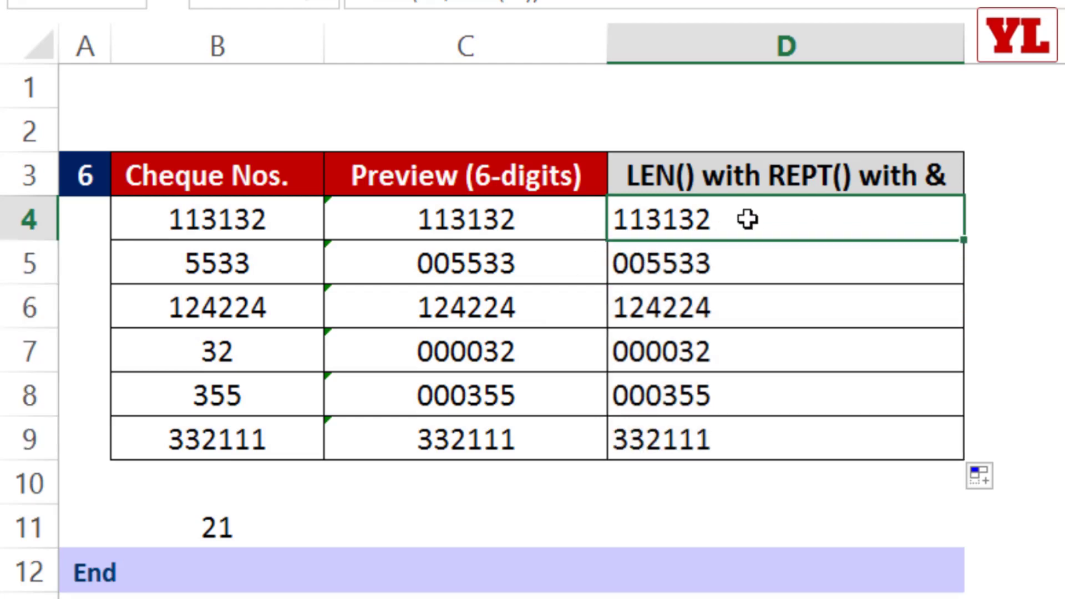
double_click(747, 219)
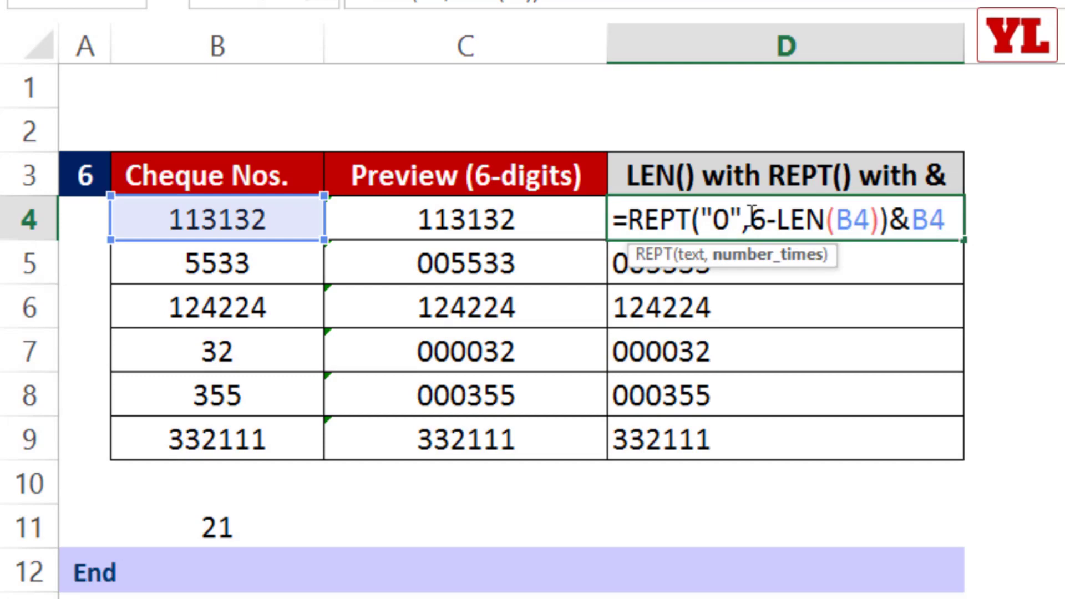
key(Escape)
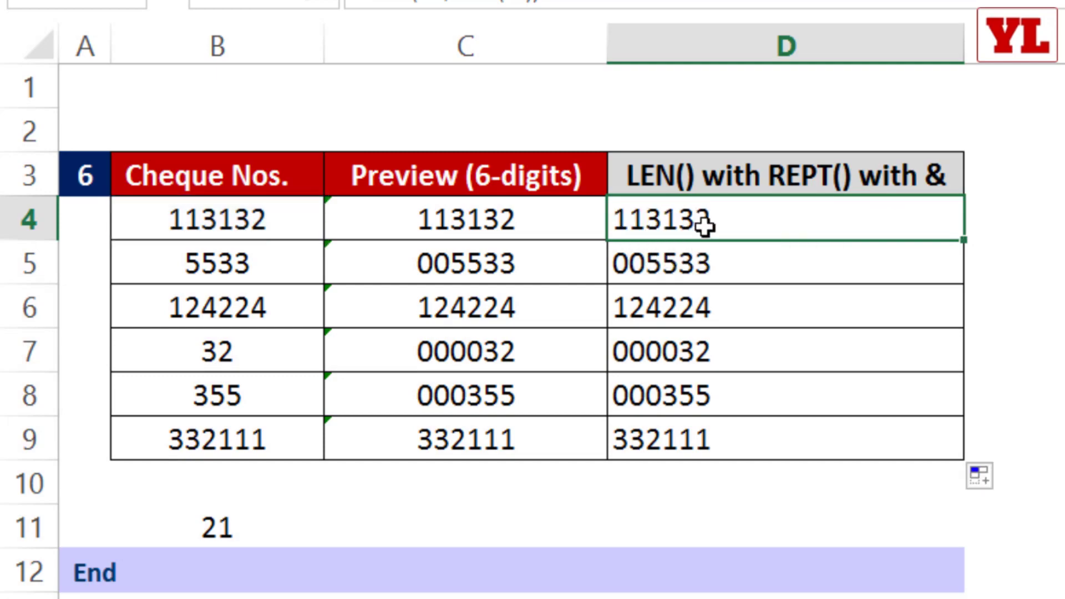
drag(708, 216, 693, 420)
- Copy D4:D9 and paste only its values into E4:E9
key(ctrl+c)
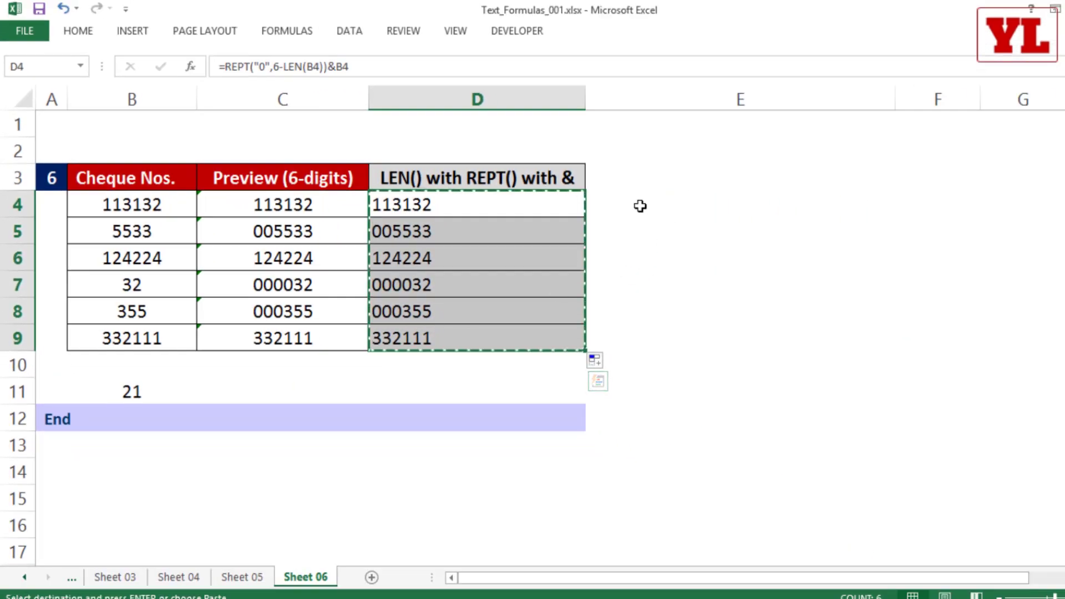
click(791, 208)
right_click(792, 207)
click(690, 298)
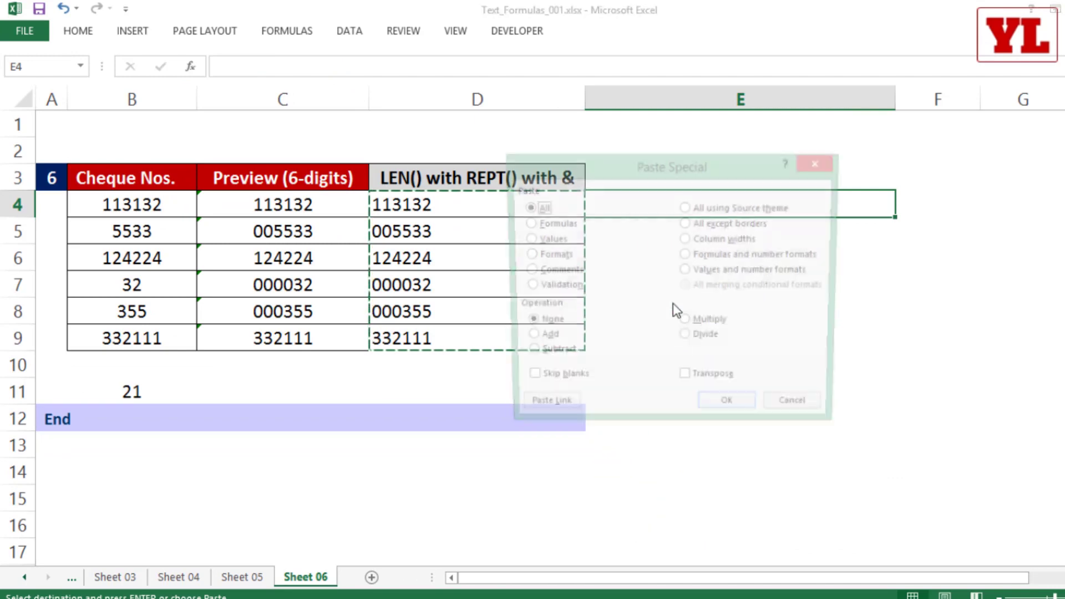
click(546, 240)
click(731, 411)
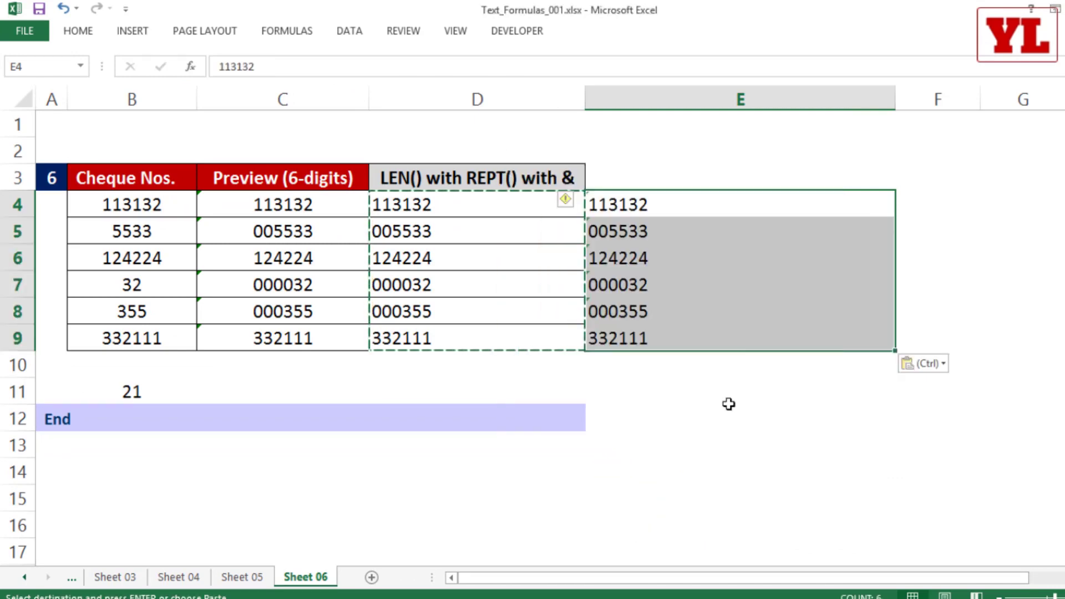
click(656, 426)
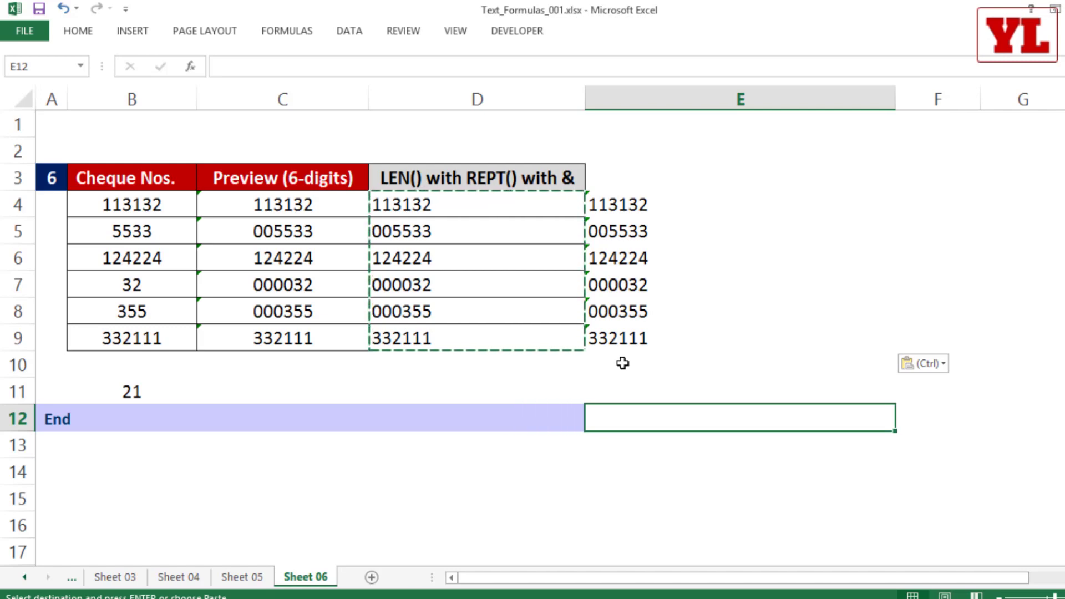
- Apply the custom number format 000000 to cheque numbers B4:B9
drag(140, 205, 138, 331)
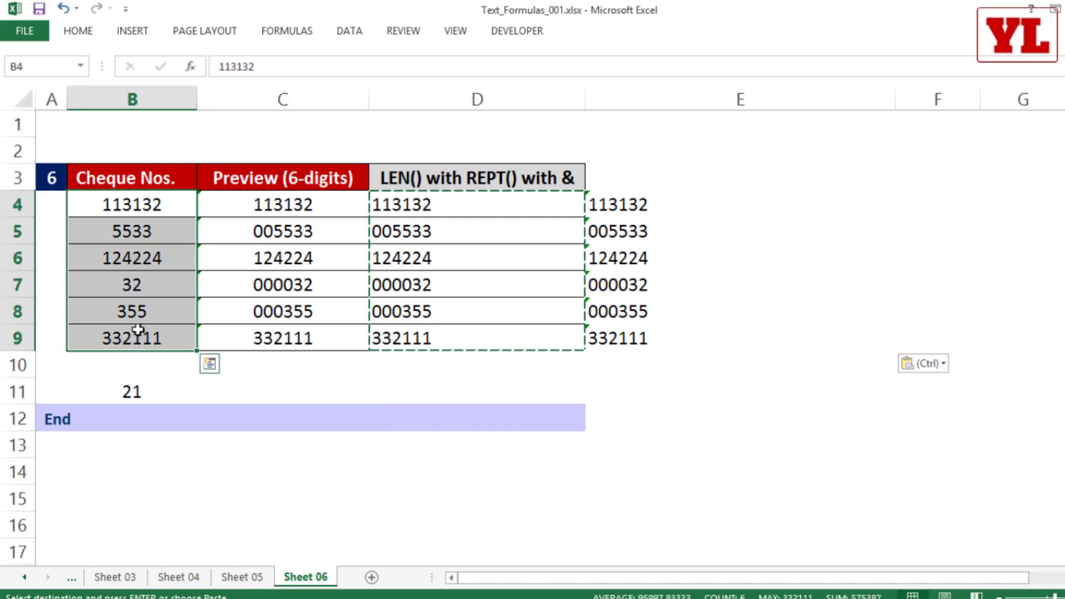
right_click(138, 331)
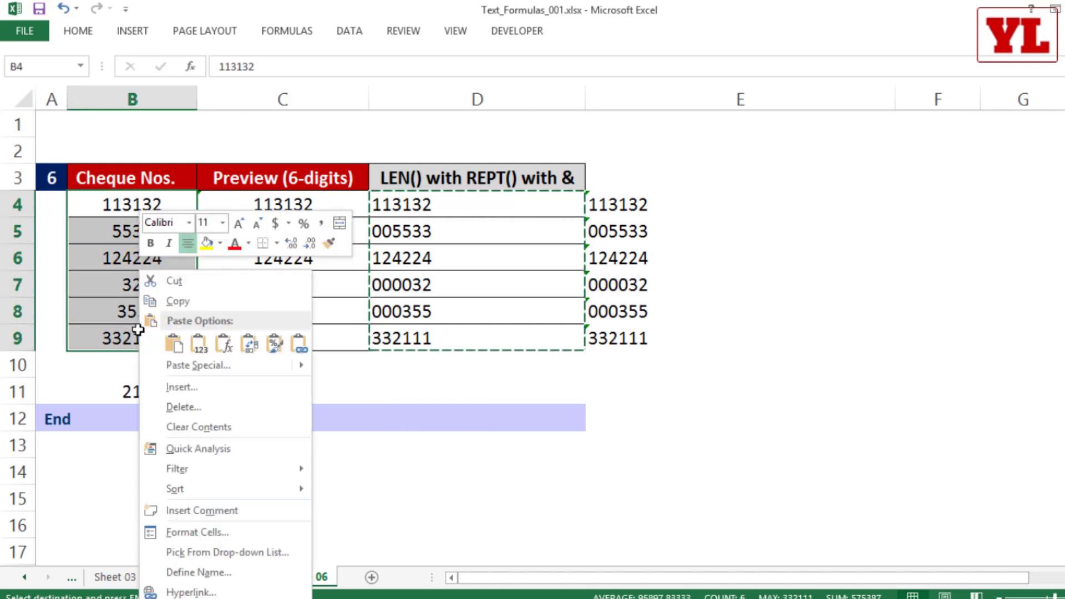
click(194, 534)
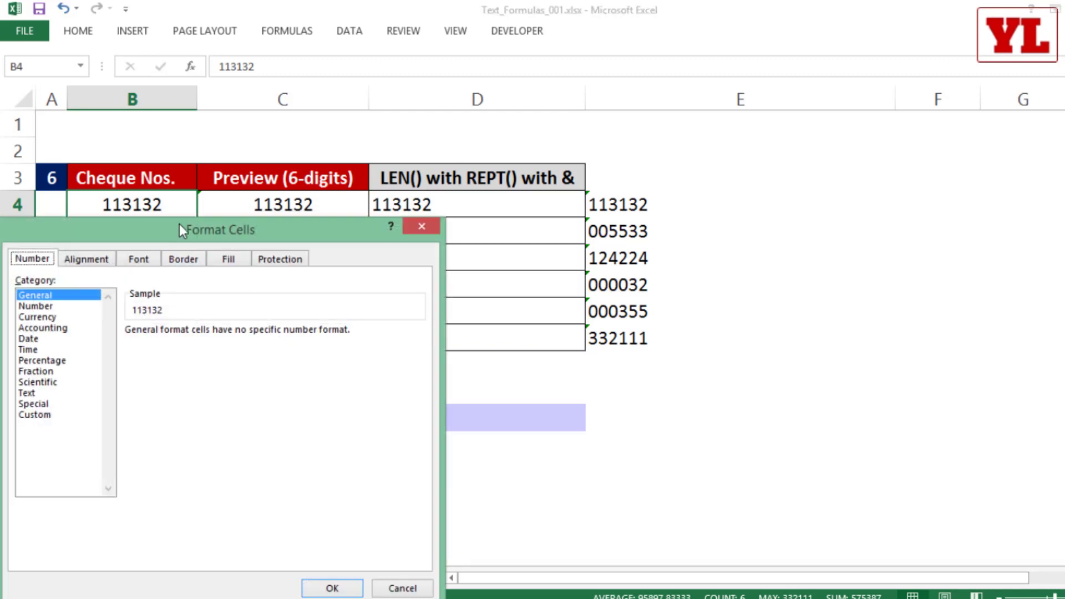
drag(179, 224, 264, 102)
click(143, 280)
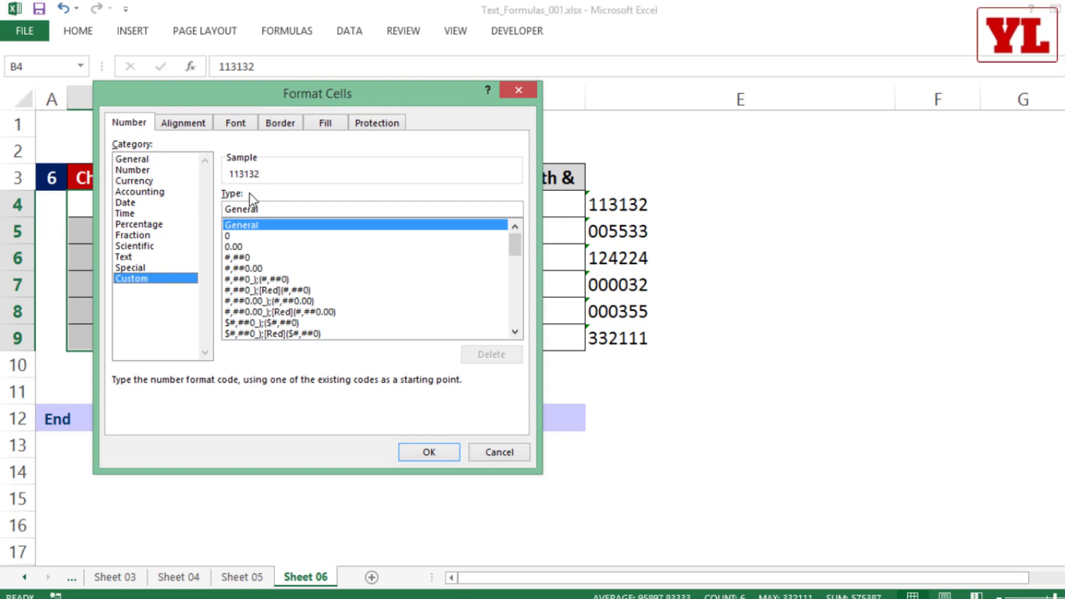
double_click(282, 210)
text(00)
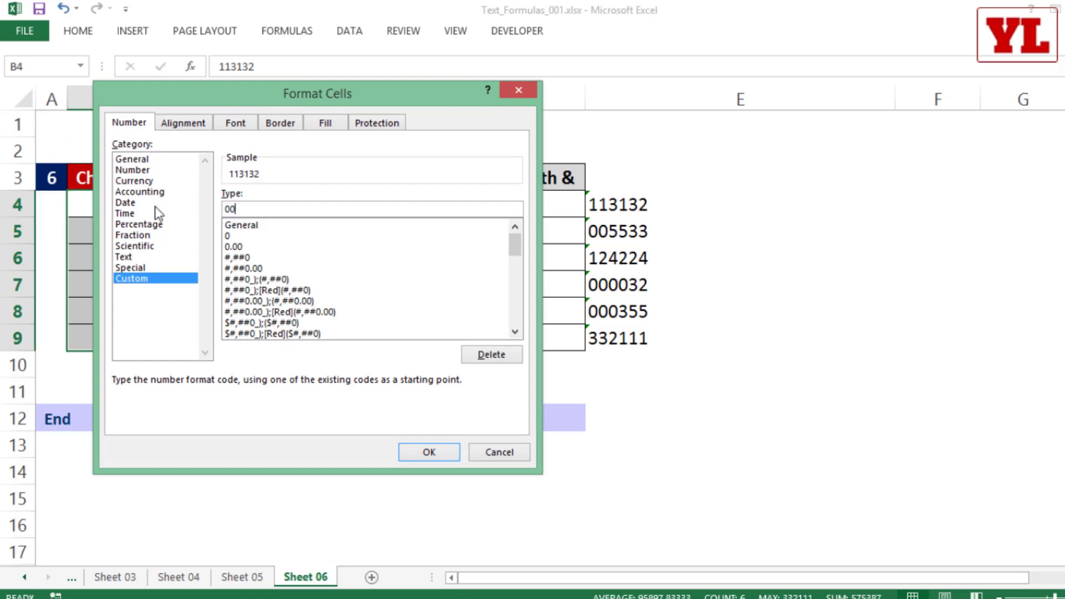
text(0000)
click(445, 452)
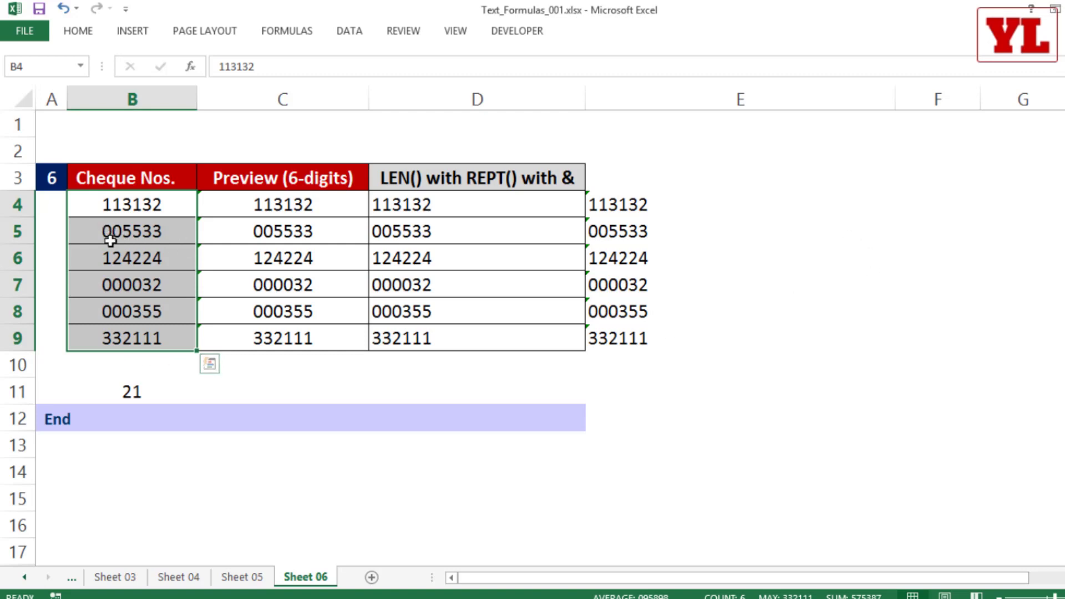
double_click(132, 232)
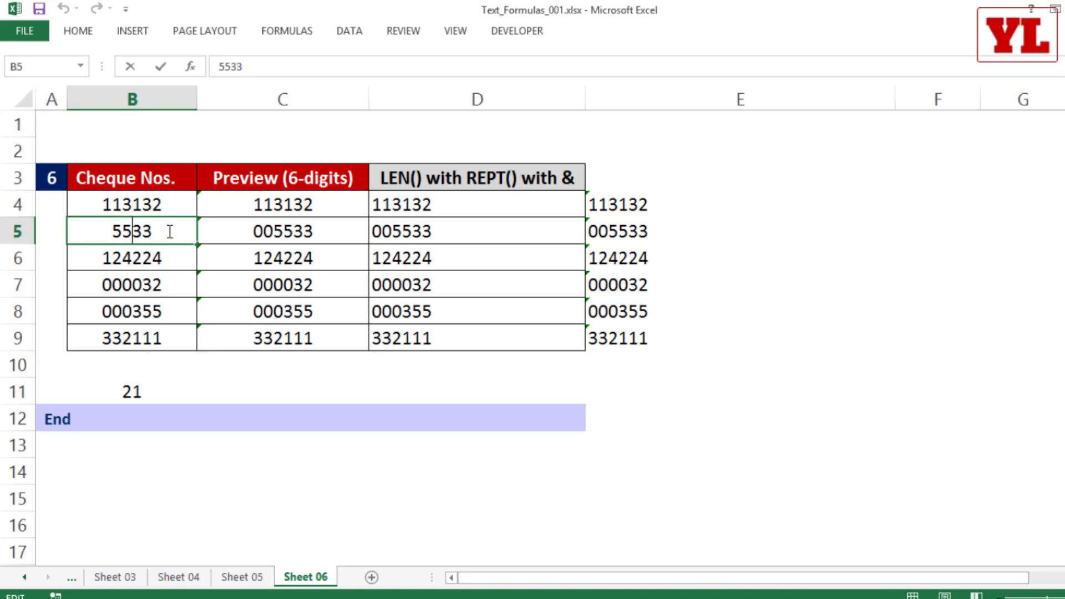
key(Return)
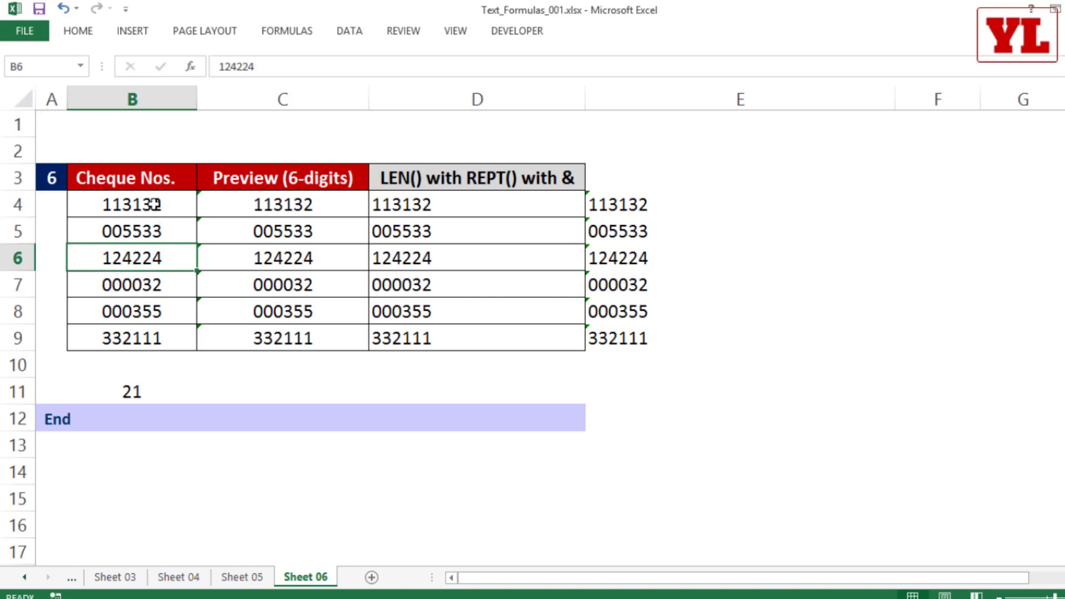
drag(154, 204, 142, 340)
right_click(143, 340)
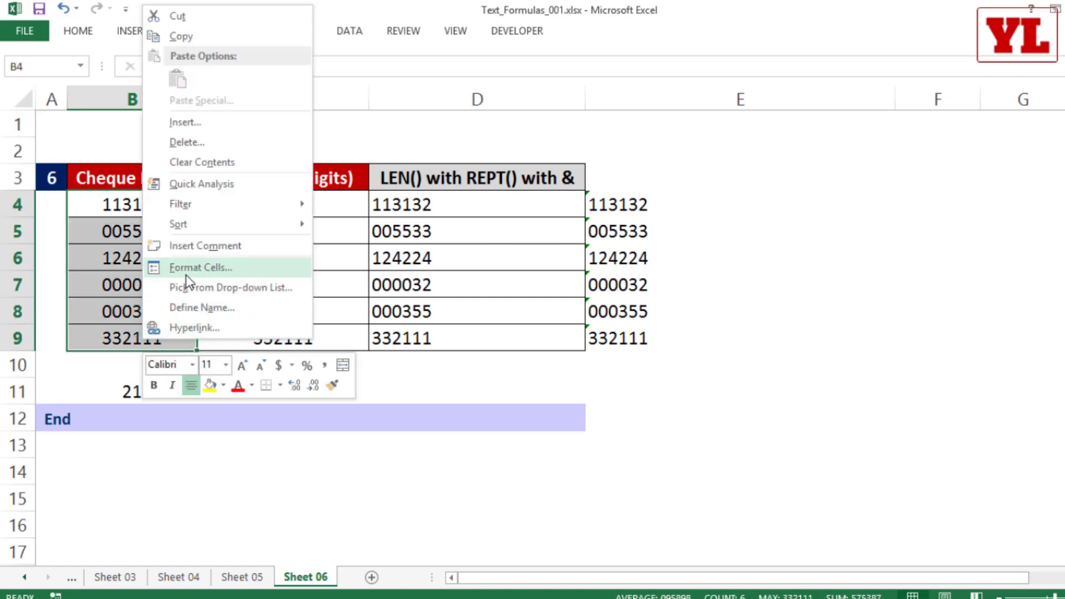
key(Escape)
click(391, 208)
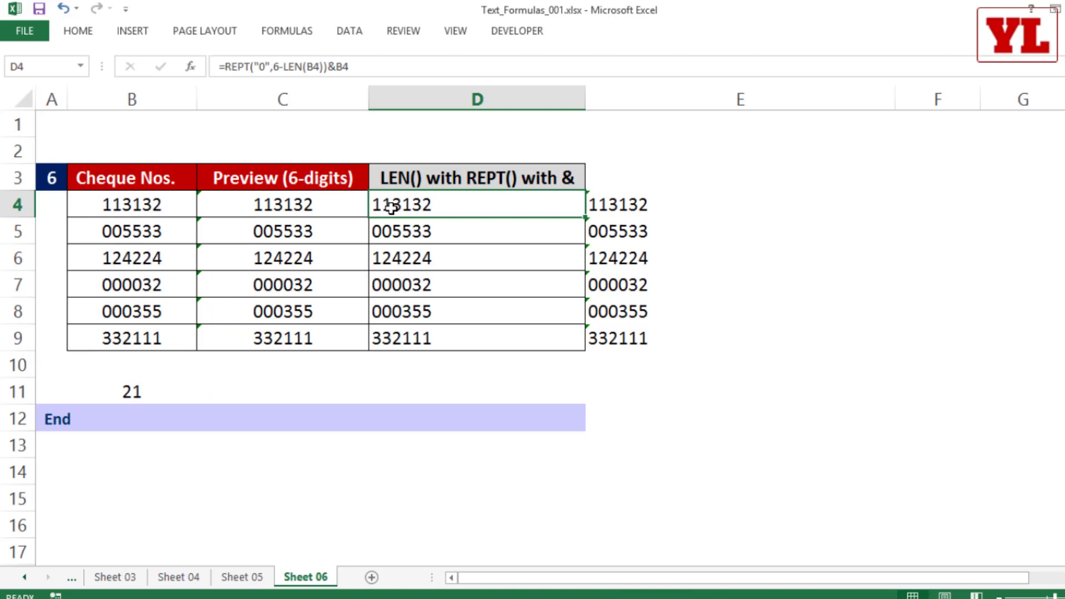
double_click(391, 208)
drag(381, 205, 586, 211)
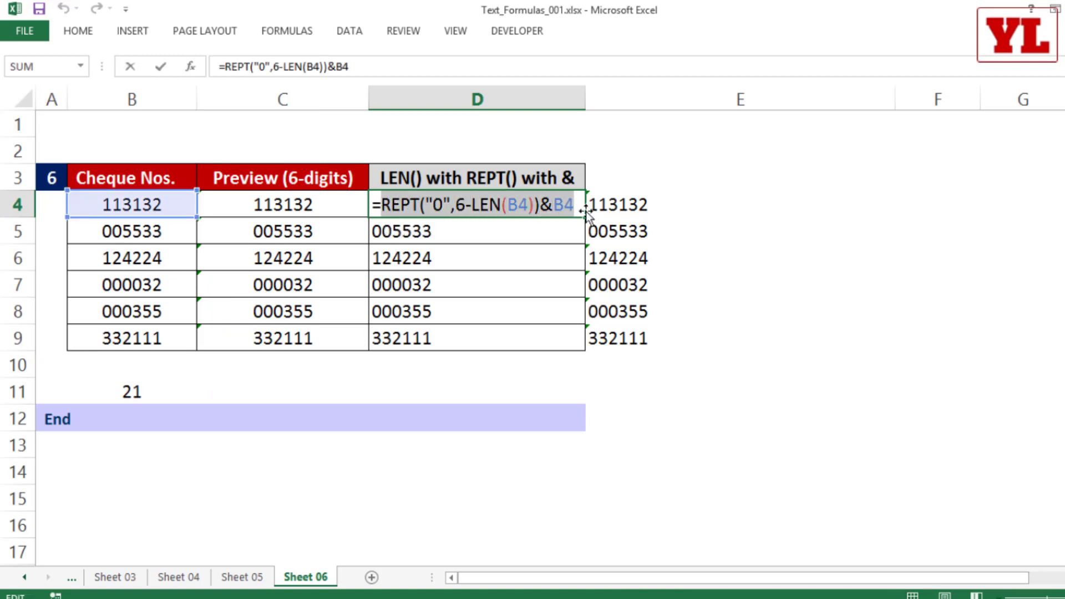